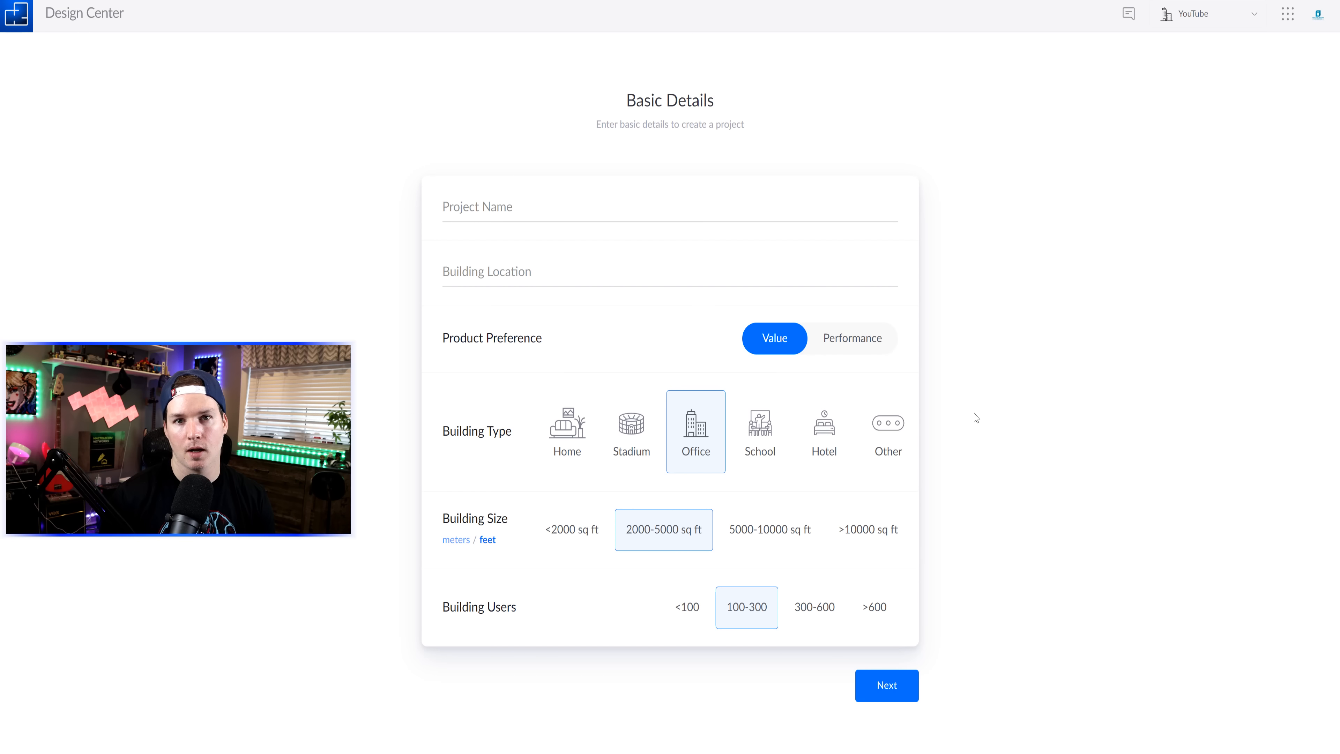
Name the project Youtube, set its location to Toronto, ON, Canada, and set the product preference to Performance.
left_click(524, 200)
type("Youtube")
left_click(521, 275)
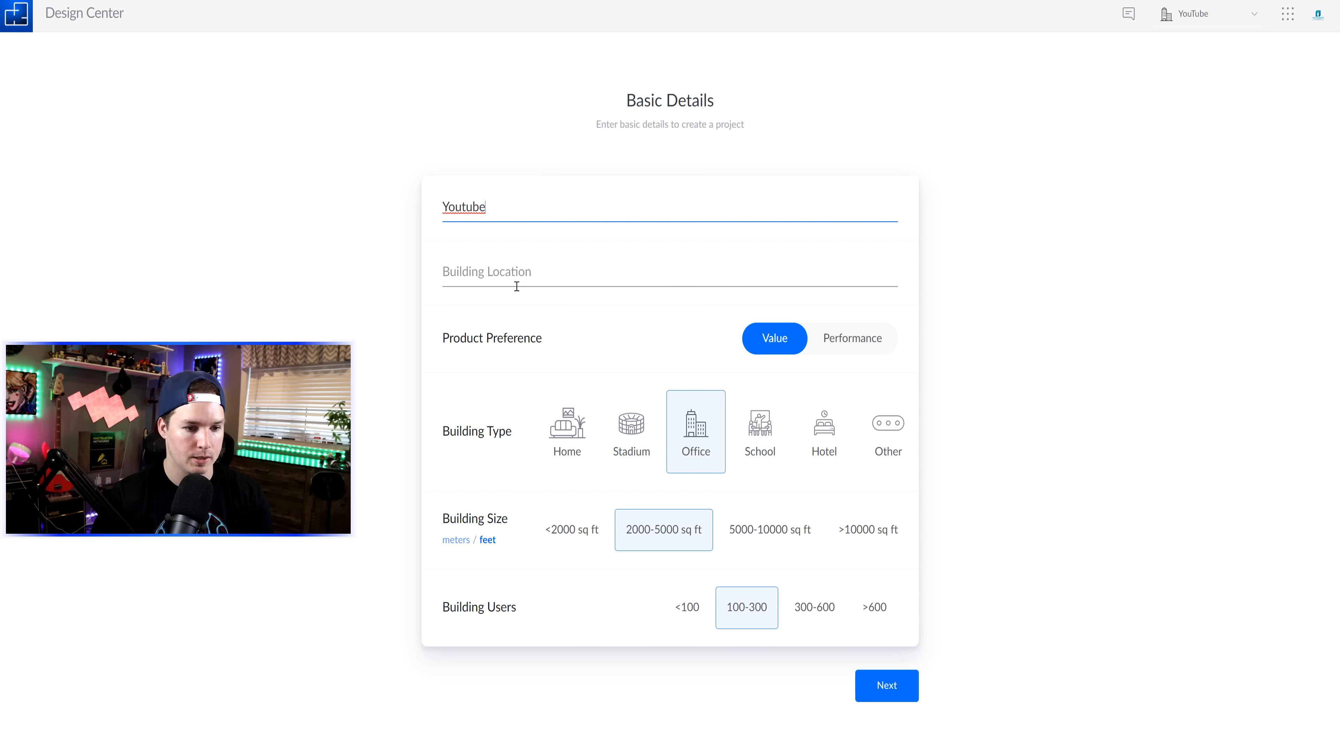
type("toronto")
left_click(510, 312)
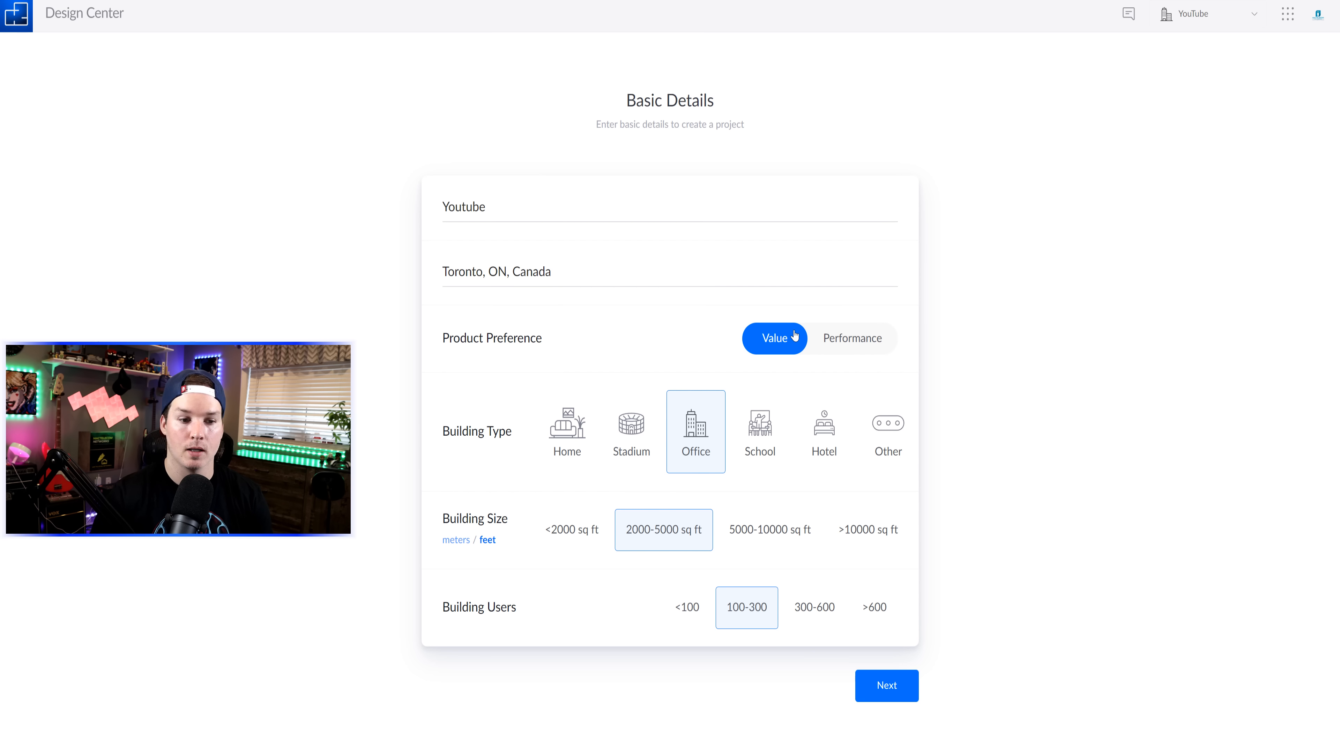
left_click(857, 342)
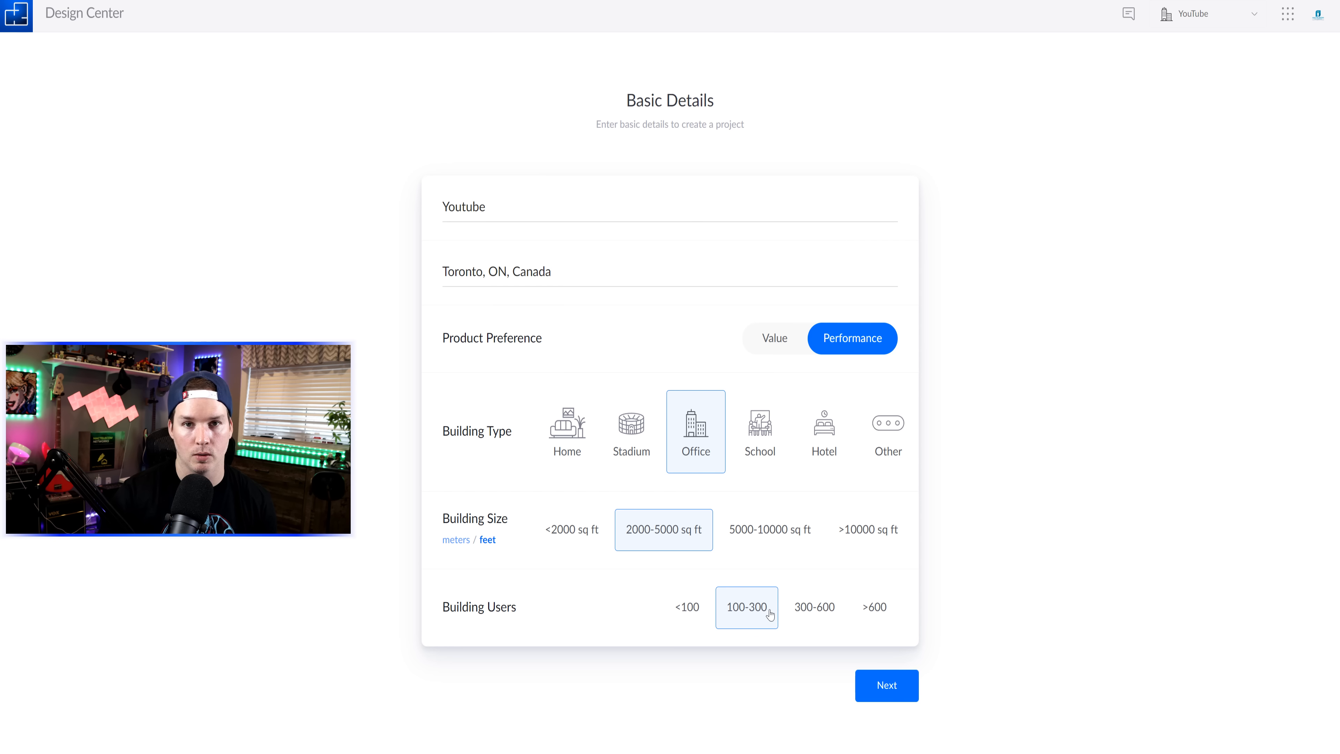
left_click(900, 698)
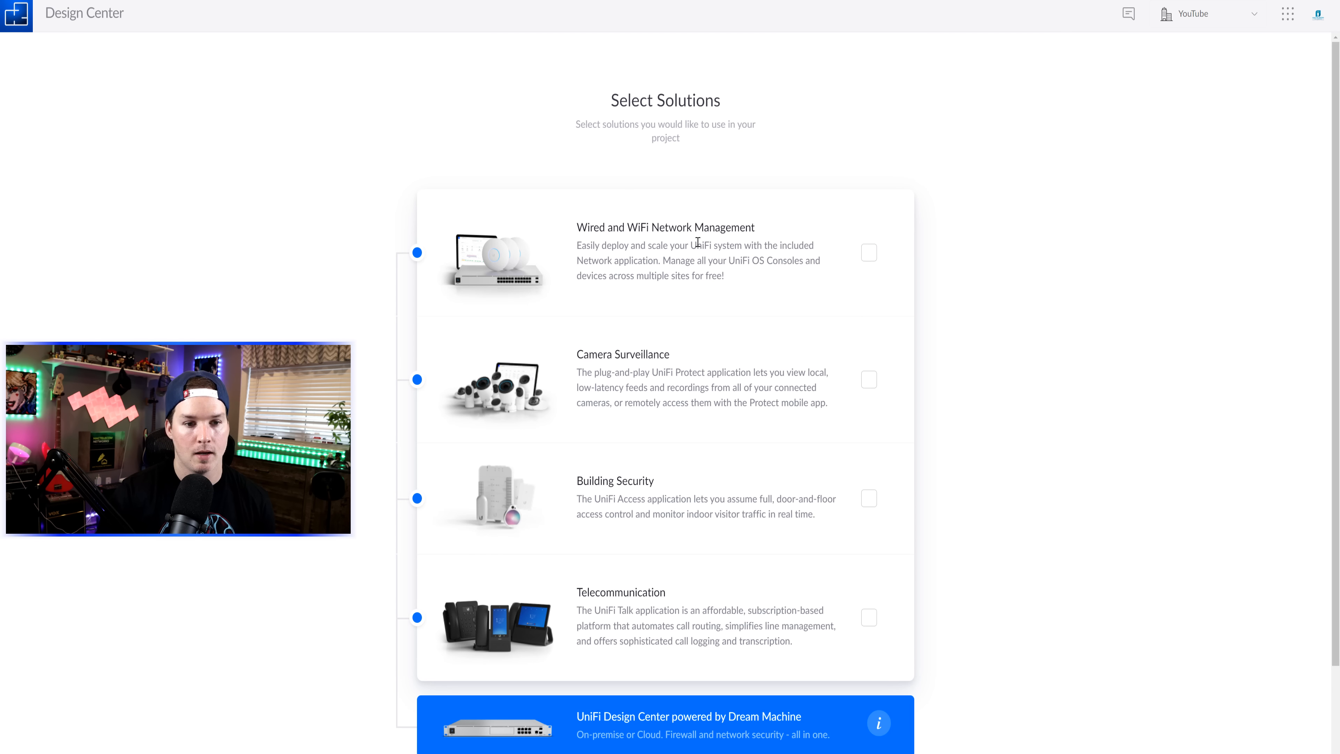
Create the project with network management, camera surveillance, building security and telecommunication all included as solutions.
scroll(697, 242, "down", 1)
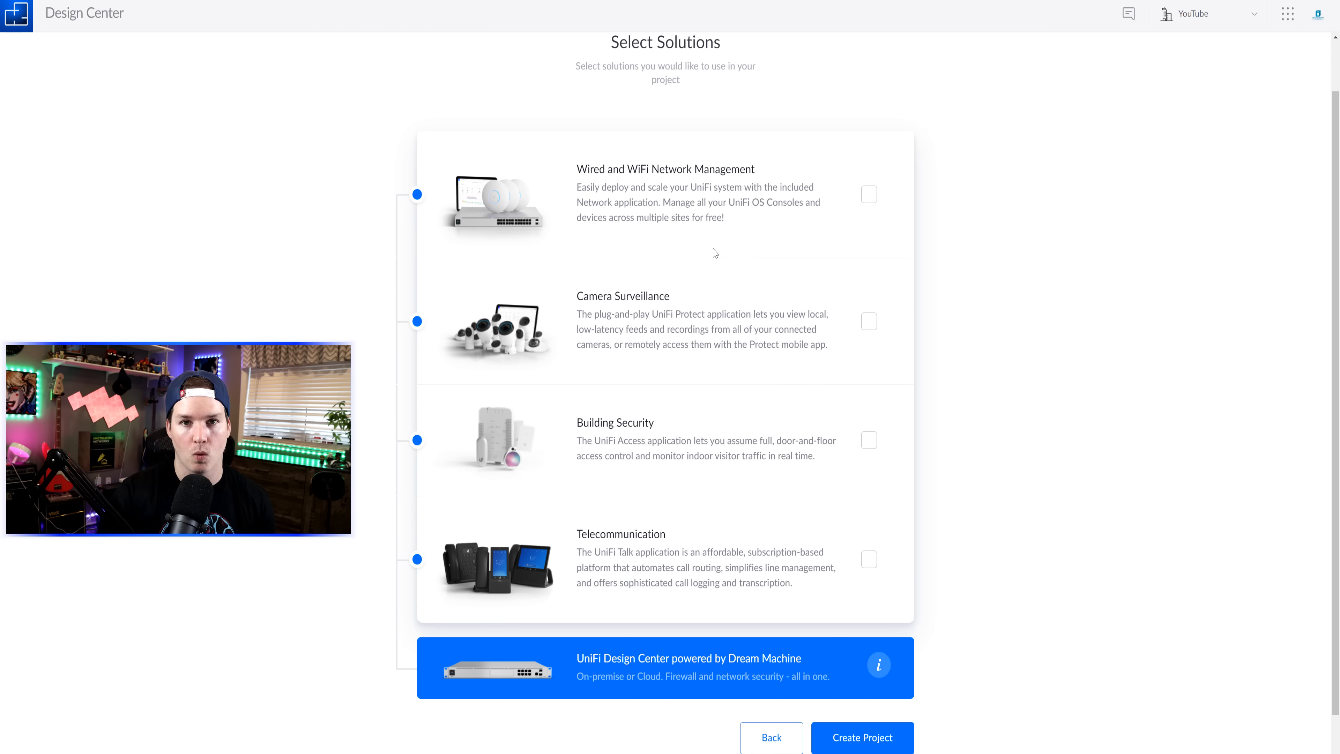
left_click(869, 196)
left_click(869, 323)
left_click(869, 442)
left_click(869, 561)
left_click(863, 738)
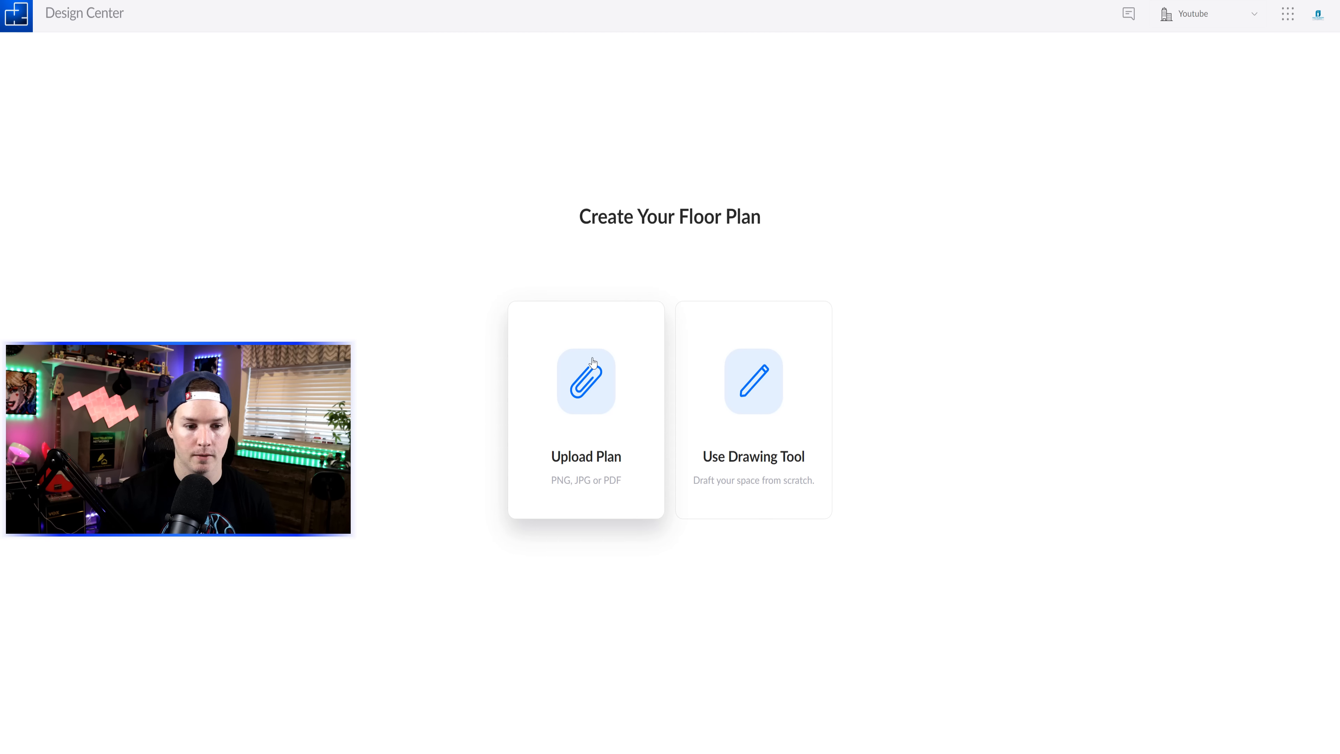
Upload the floor plan and calibrate it against its printed scale bar, with a 16 ft reference line and 9 ft ceiling height.
left_click(598, 308)
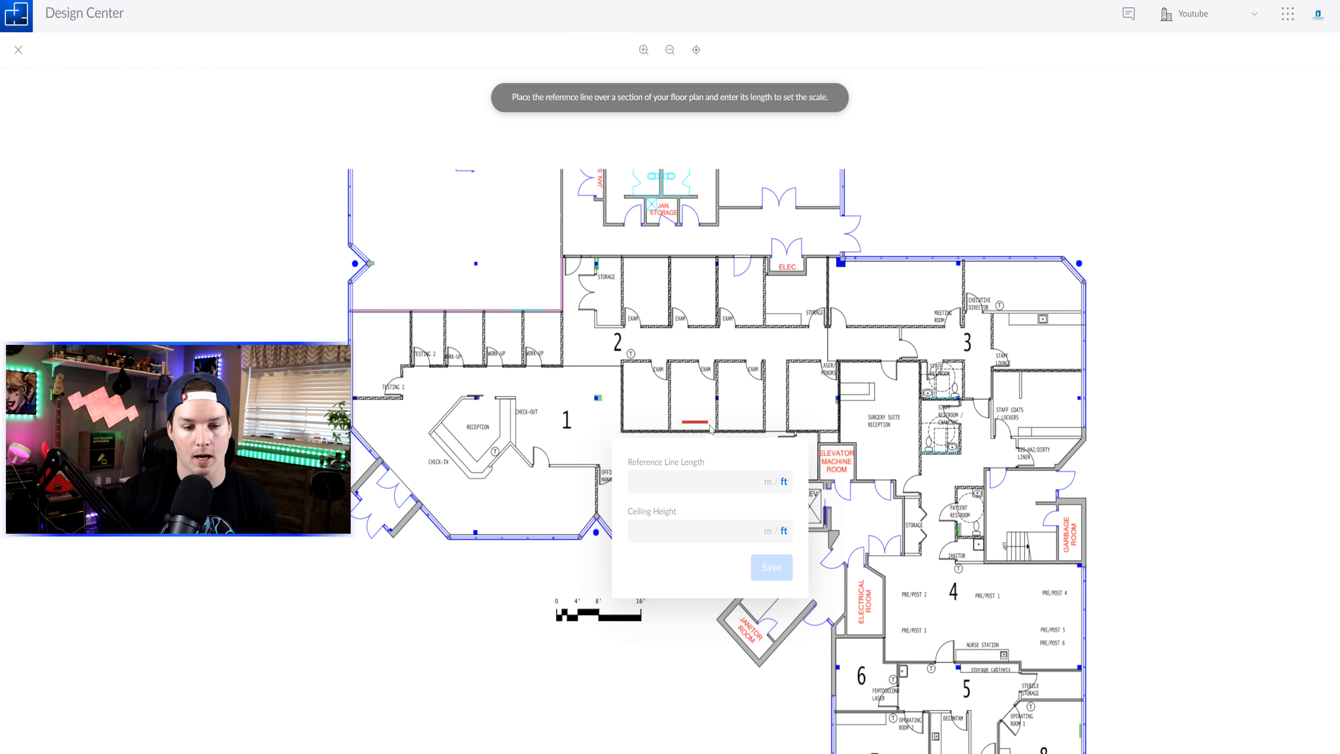
left_click_drag(708, 421, 638, 602)
left_click(620, 350)
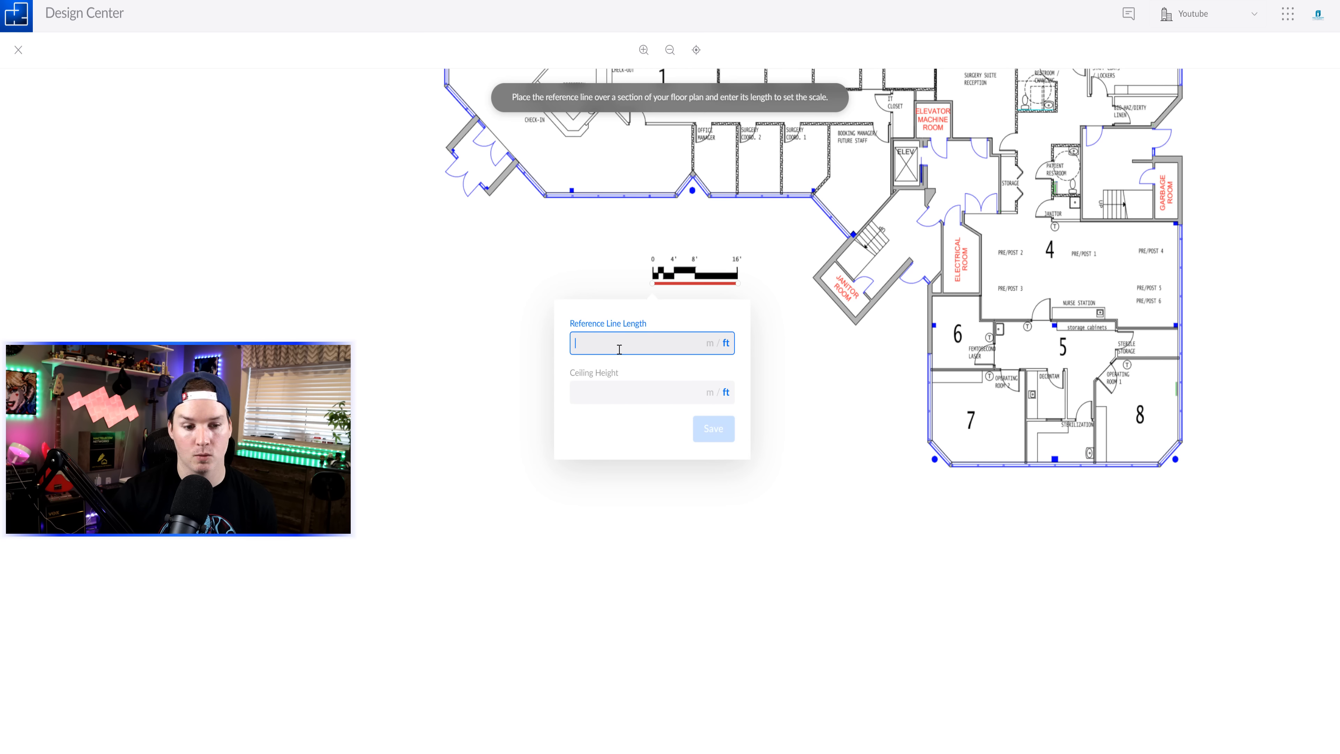
type("16")
left_click(619, 396)
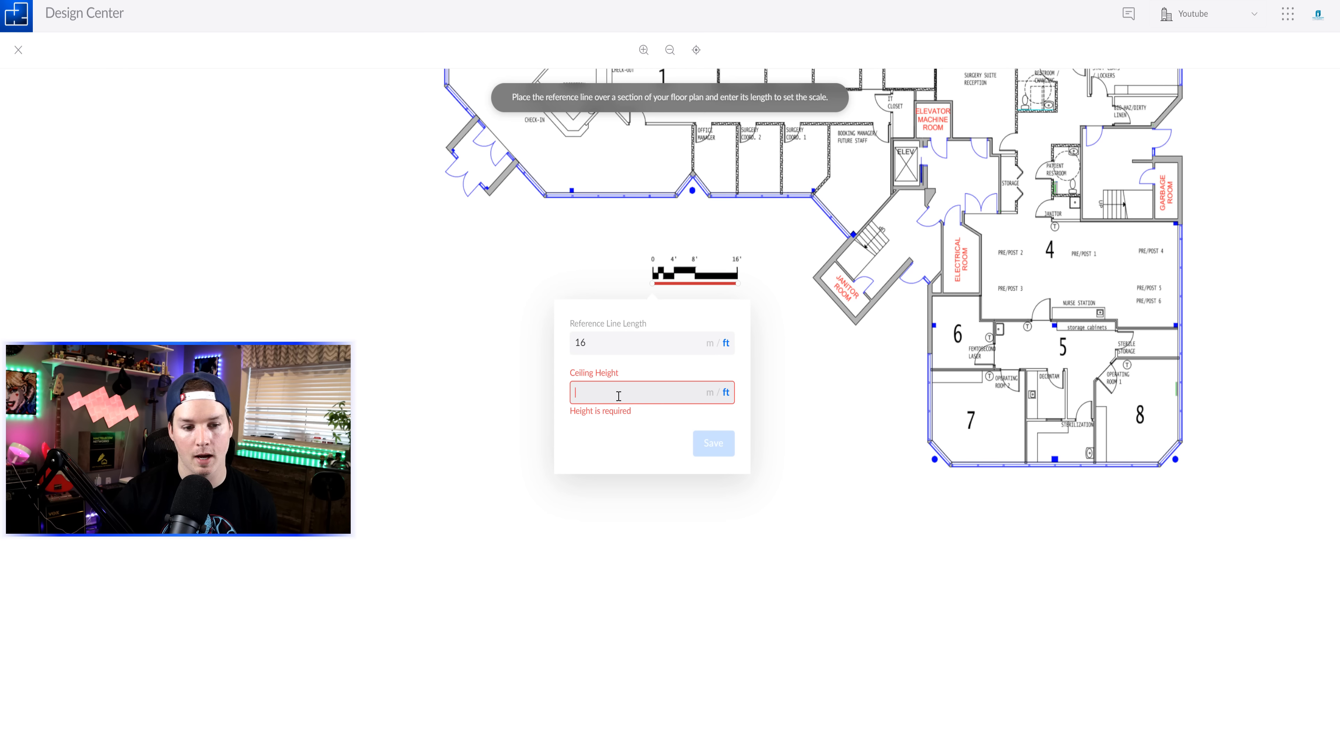
type("9")
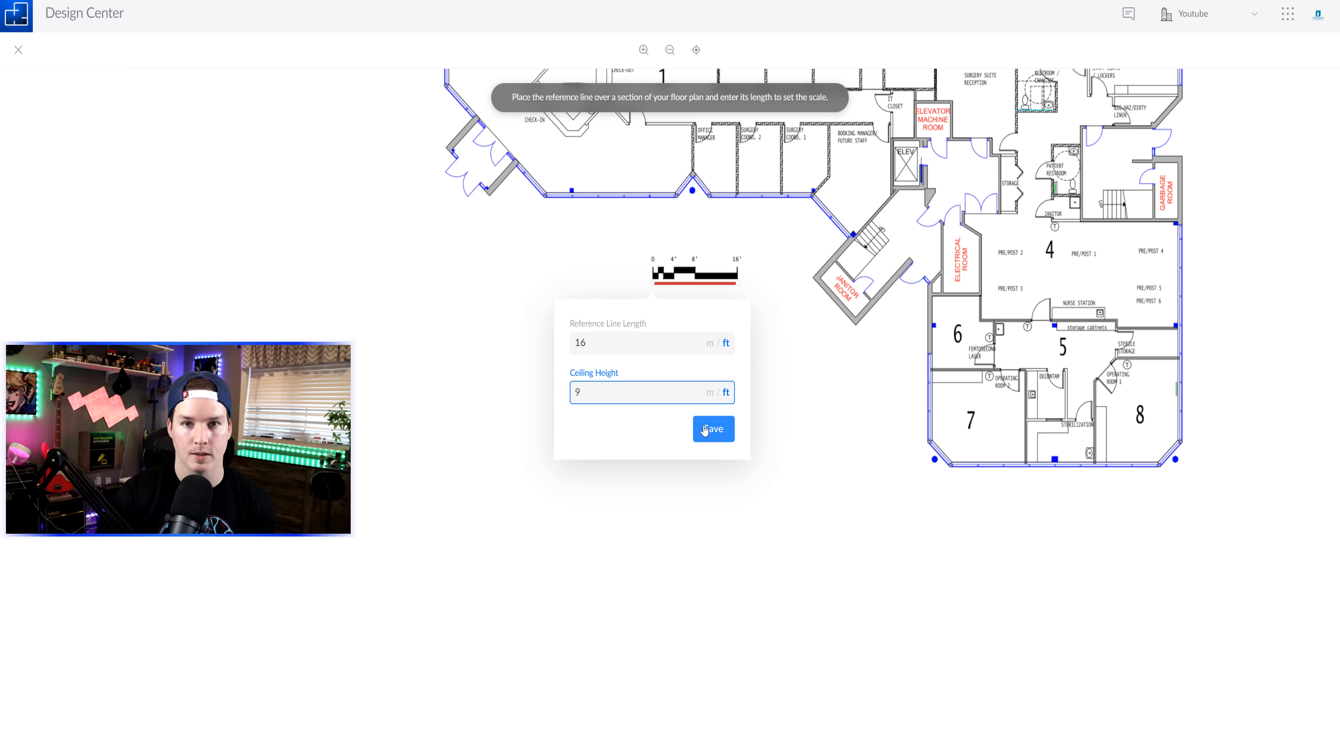
left_click(728, 438)
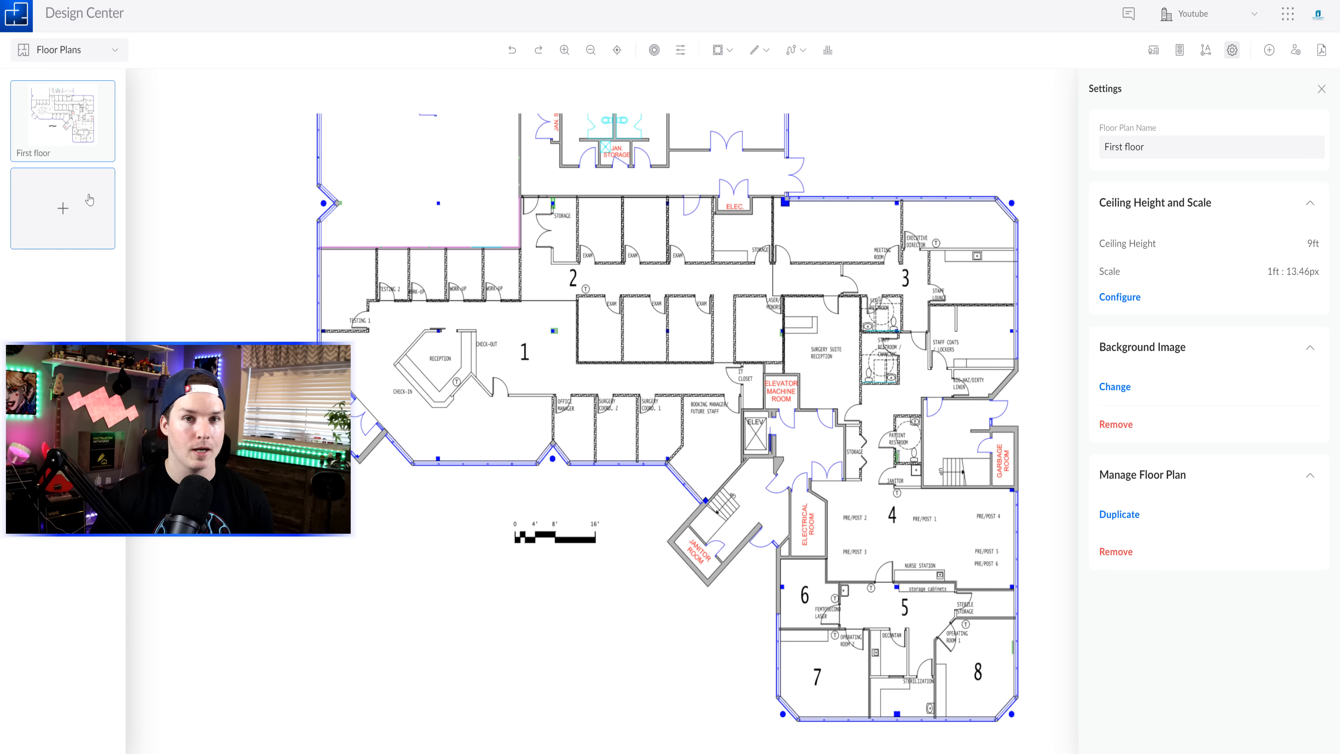
left_click(116, 51)
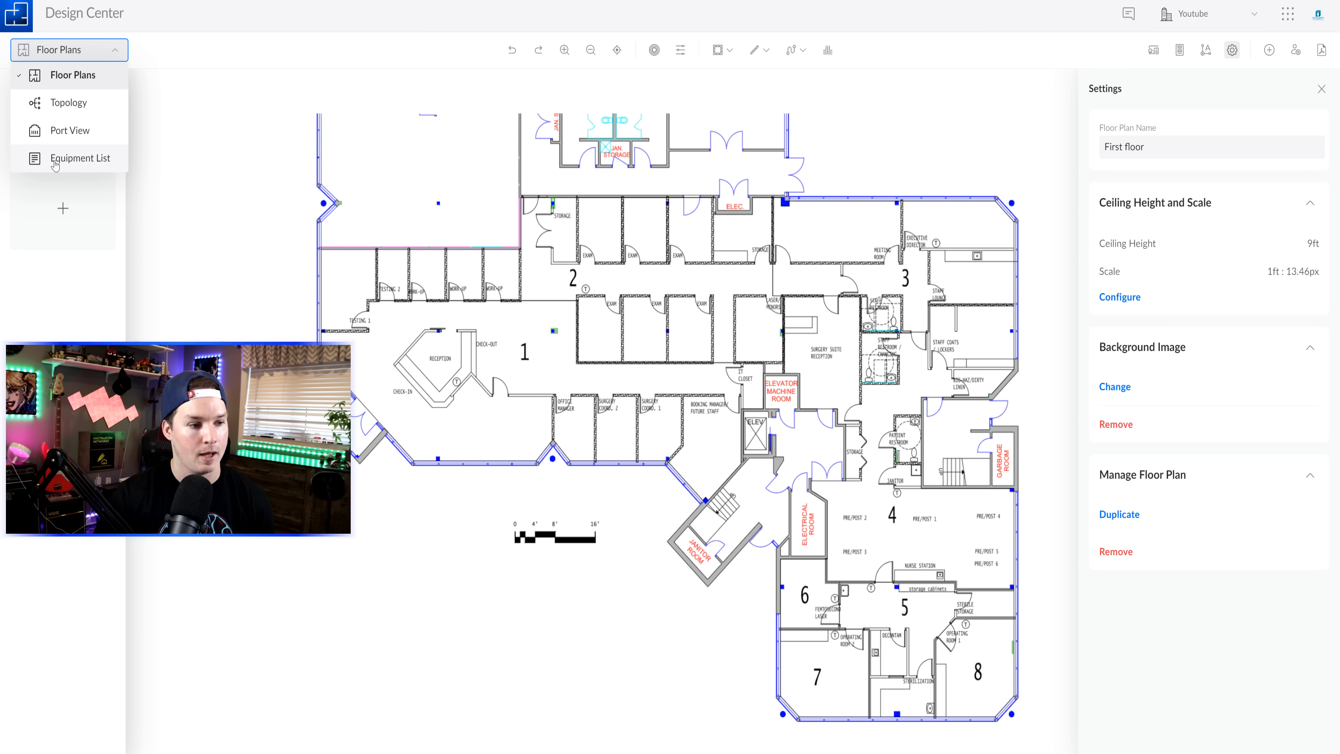
left_click(221, 98)
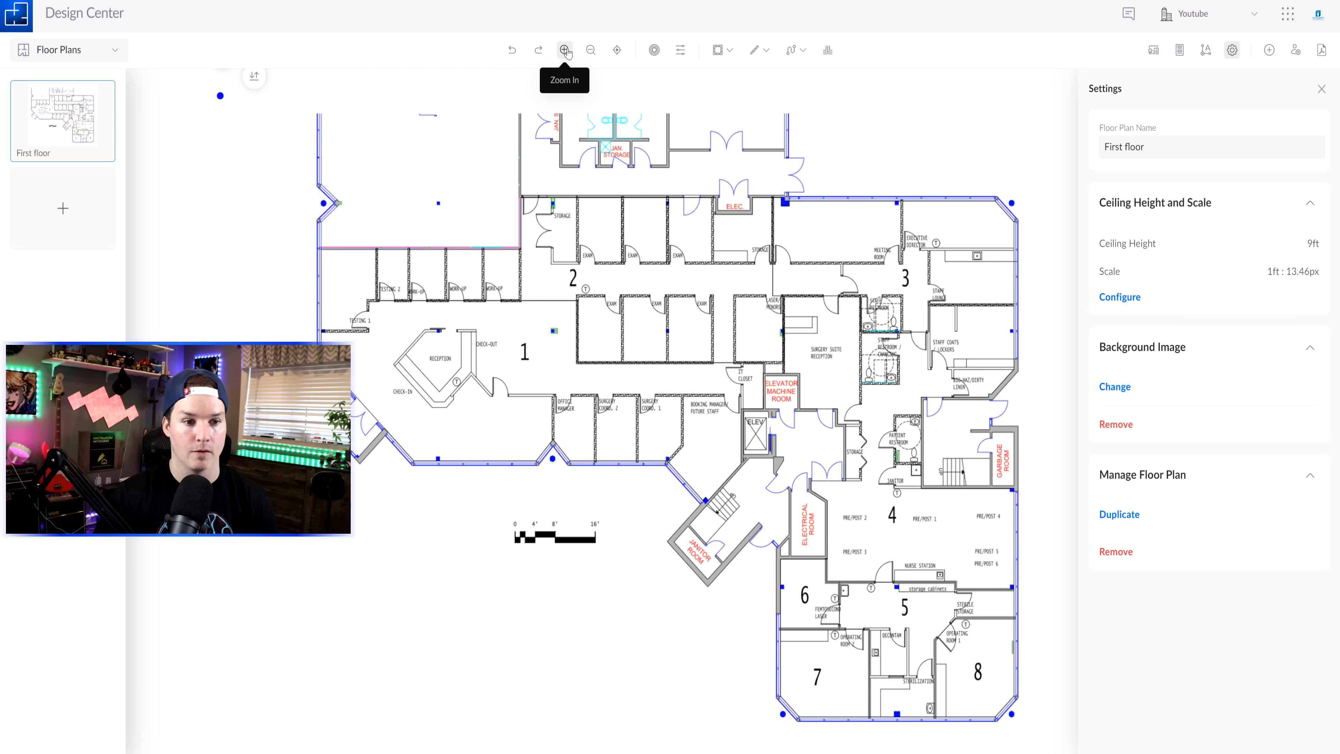
left_click(617, 50)
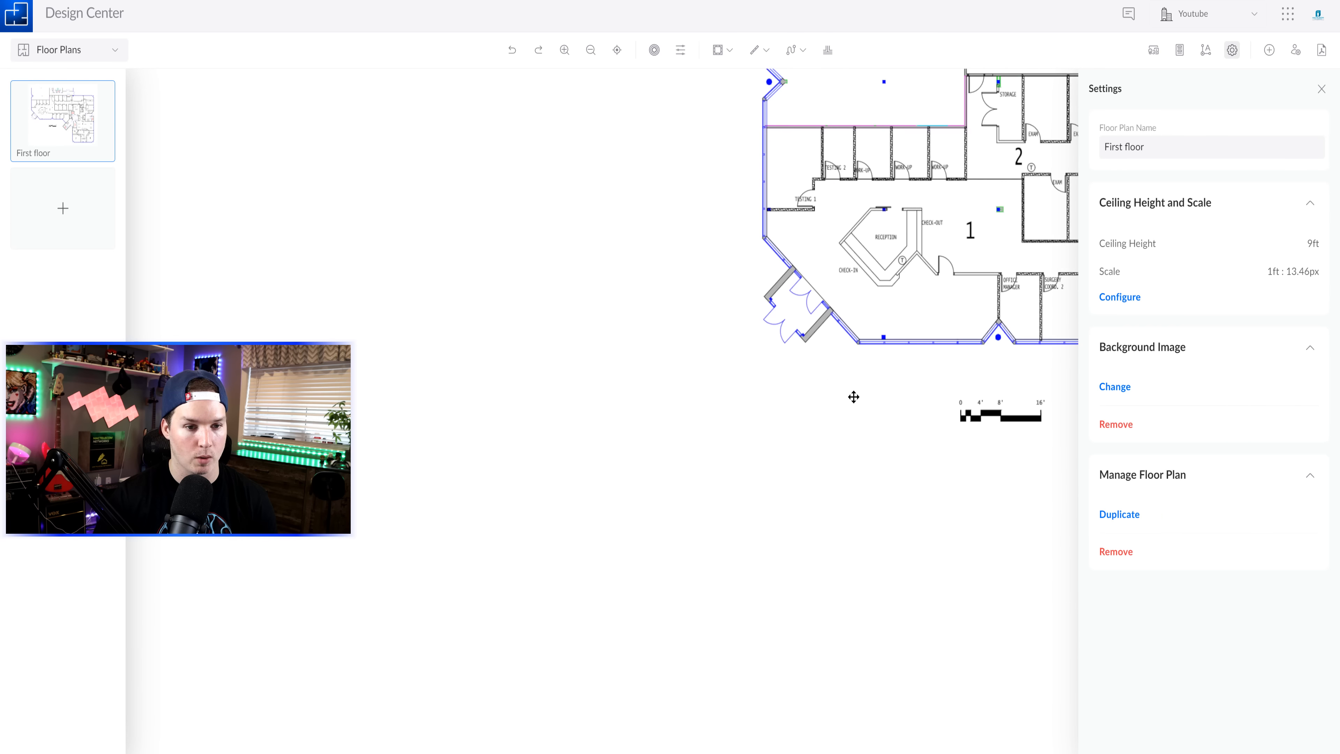
left_click(616, 50)
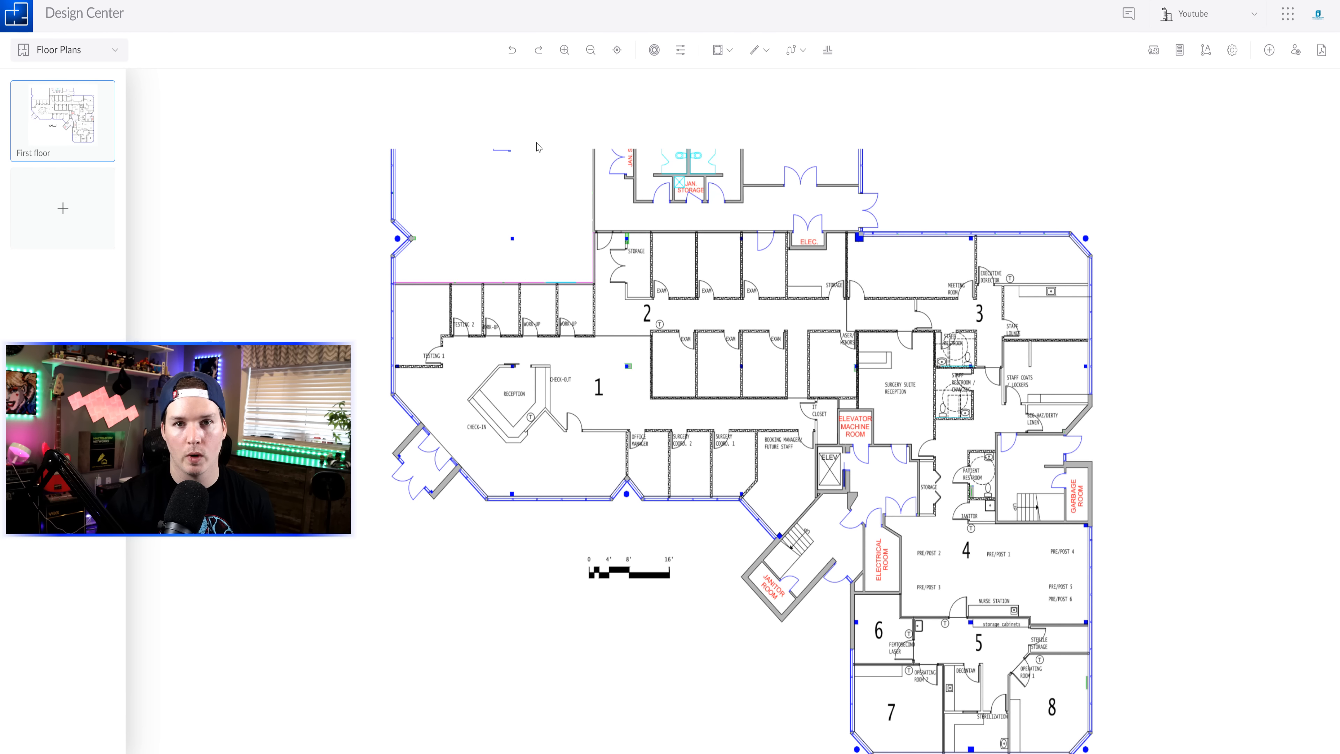
Draw a closed rectangle of outer walls around the storage room above area 2.
left_click(766, 51)
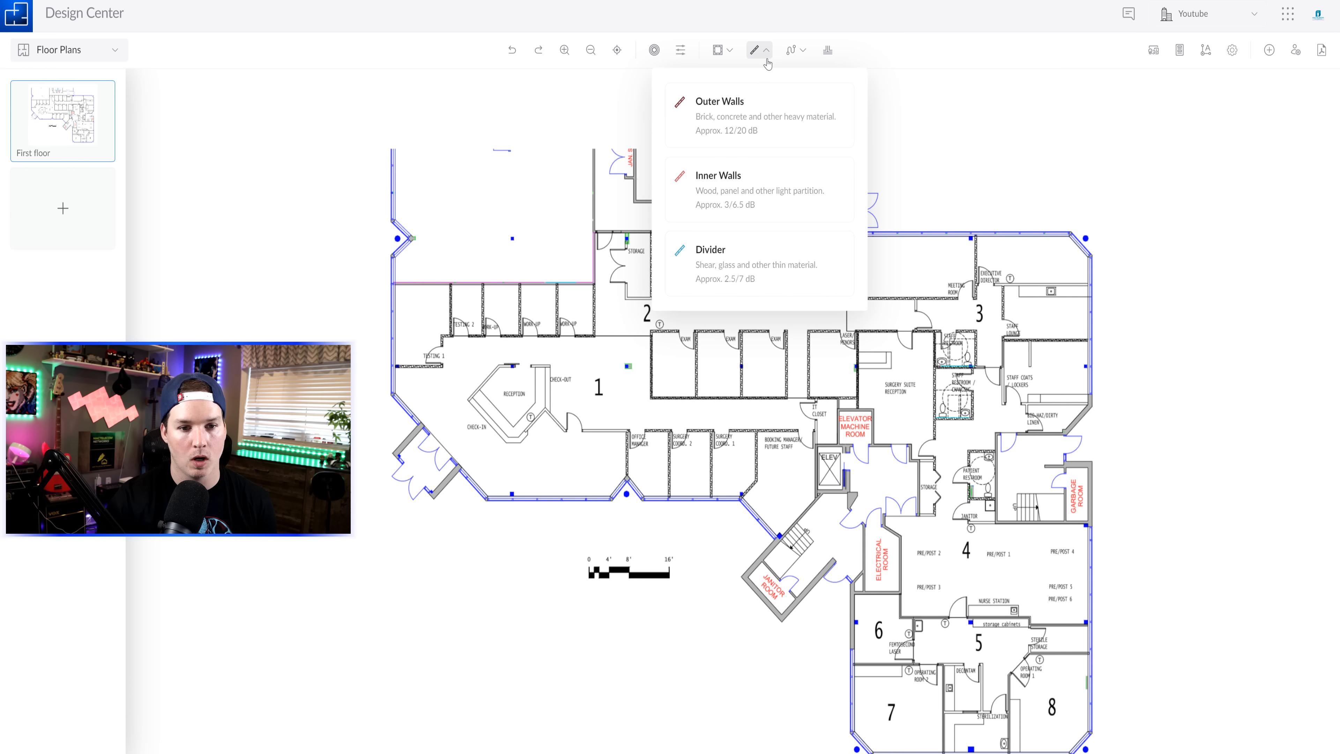
left_click(742, 109)
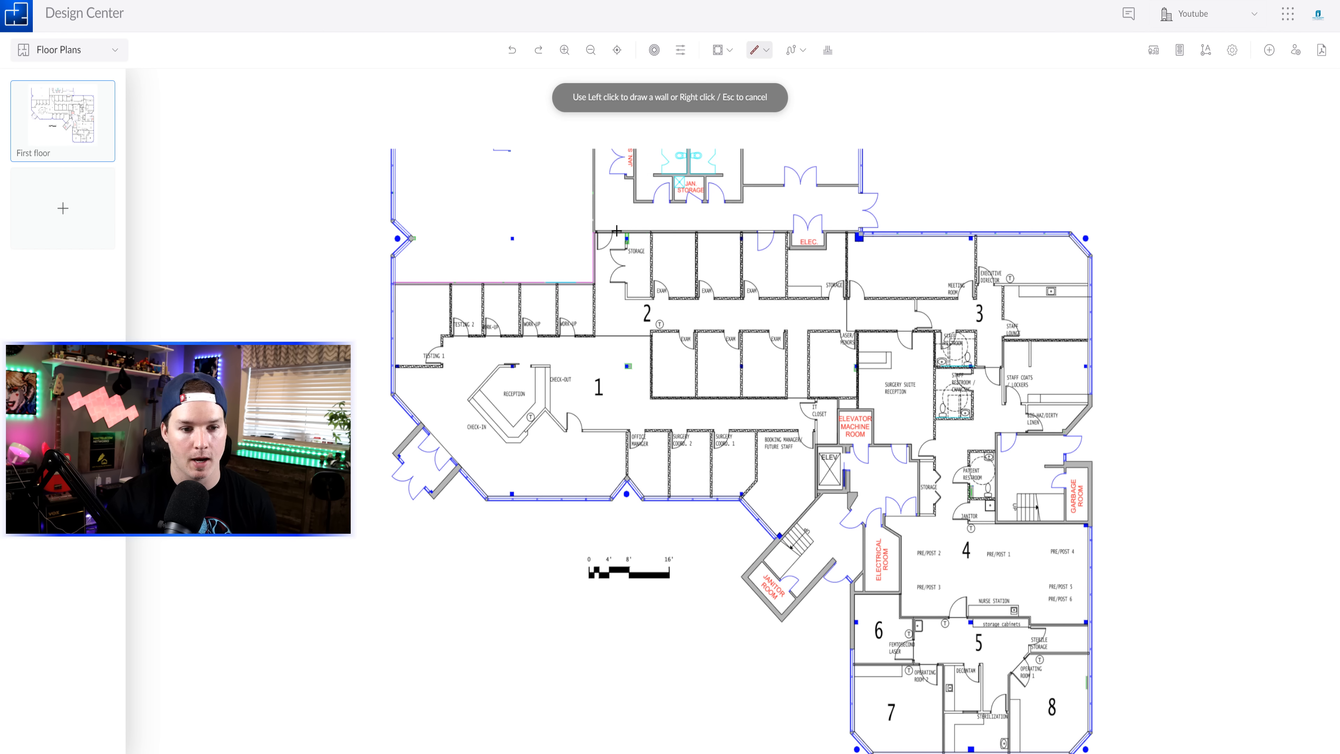
left_click(593, 232)
left_click(655, 233)
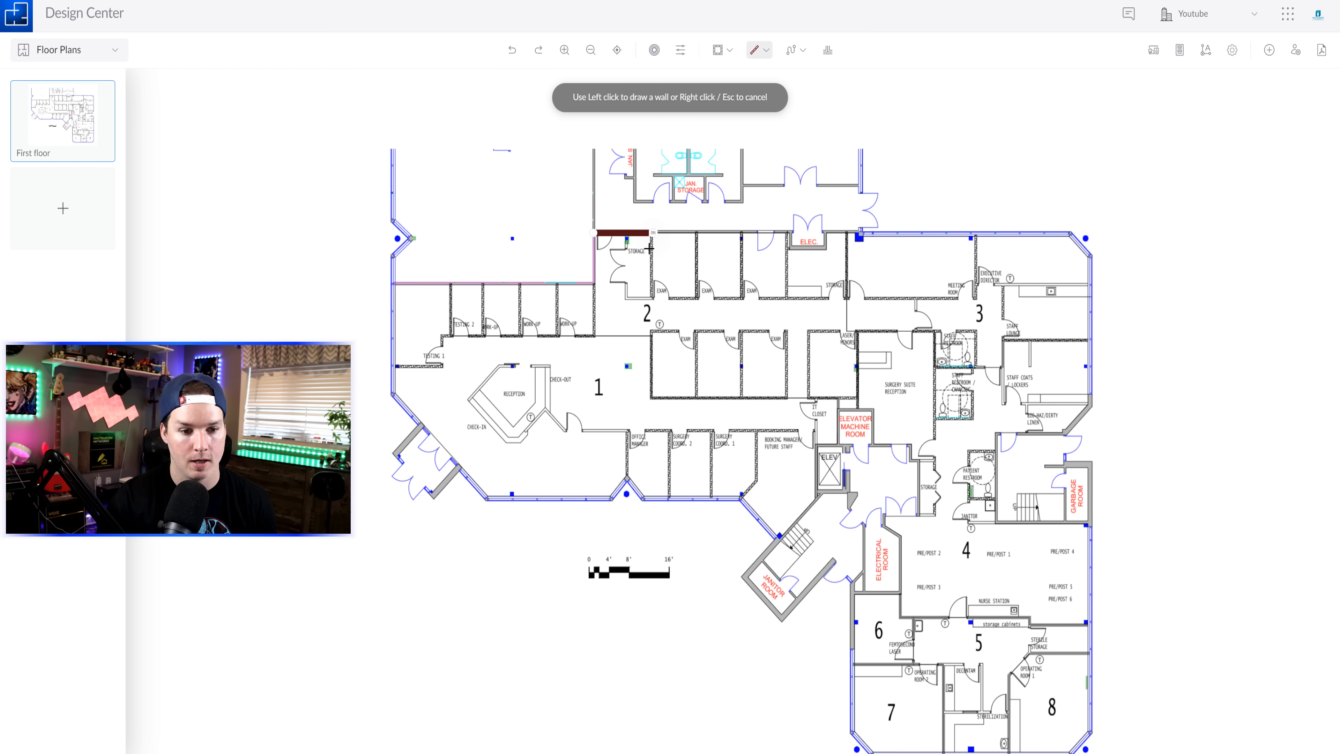
left_click(655, 300)
left_click(593, 299)
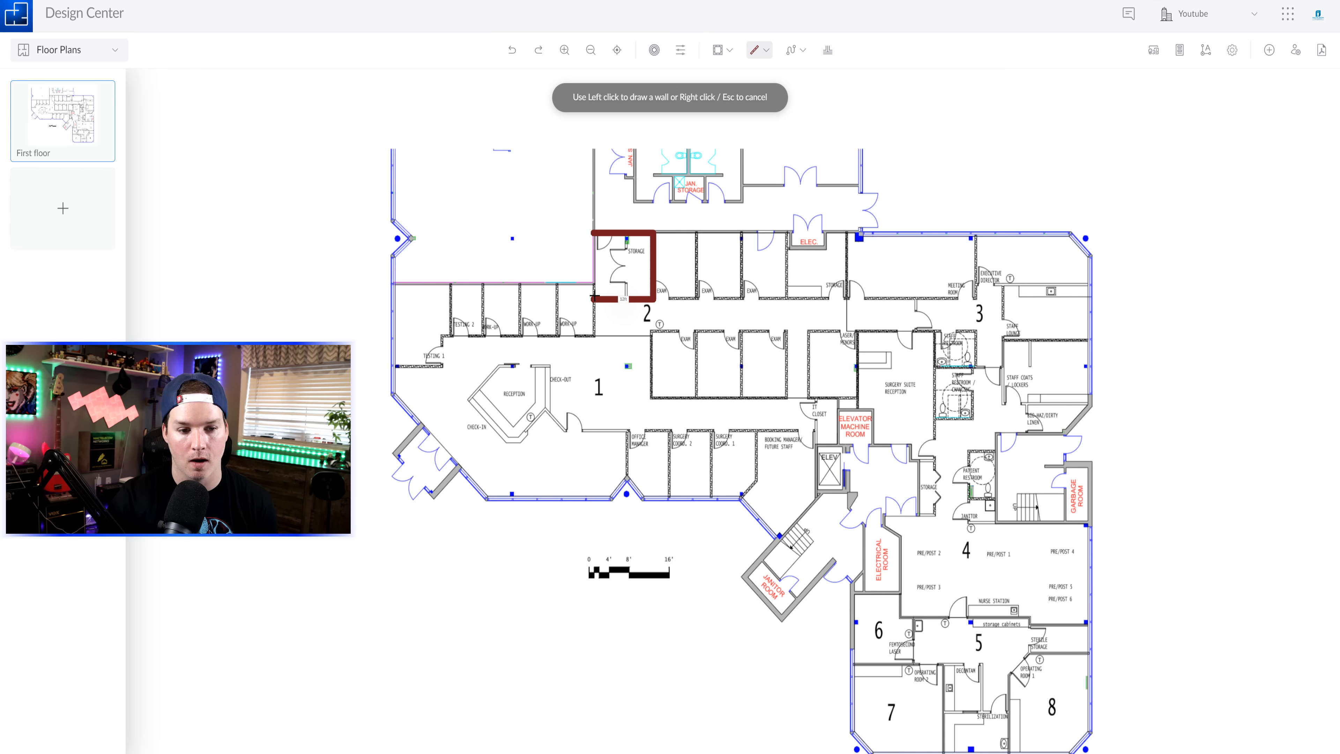
left_click(593, 232)
key("Escape")
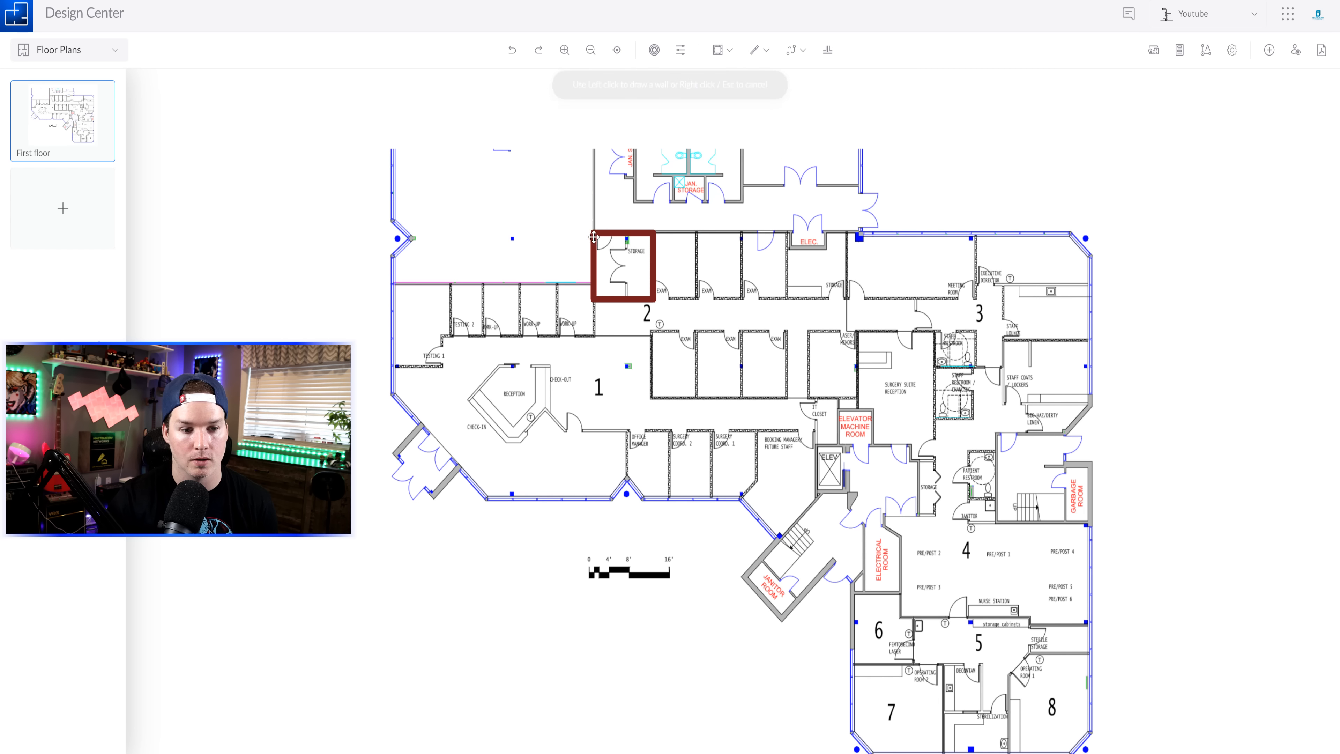
left_click_drag(597, 238, 613, 249)
key("ctrl+z")
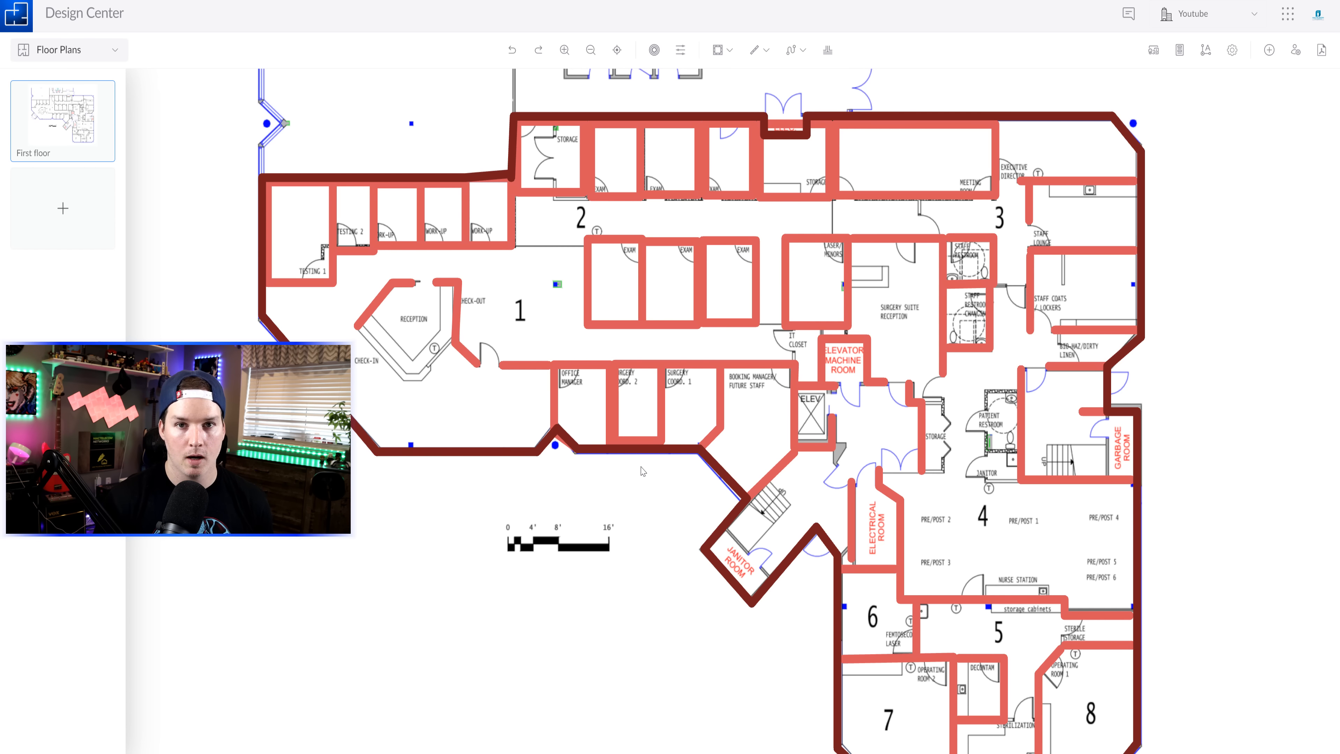
Split the upper wall of the exam room just below area 2 and pull the new midpoint inward to form a V.
left_click(621, 242)
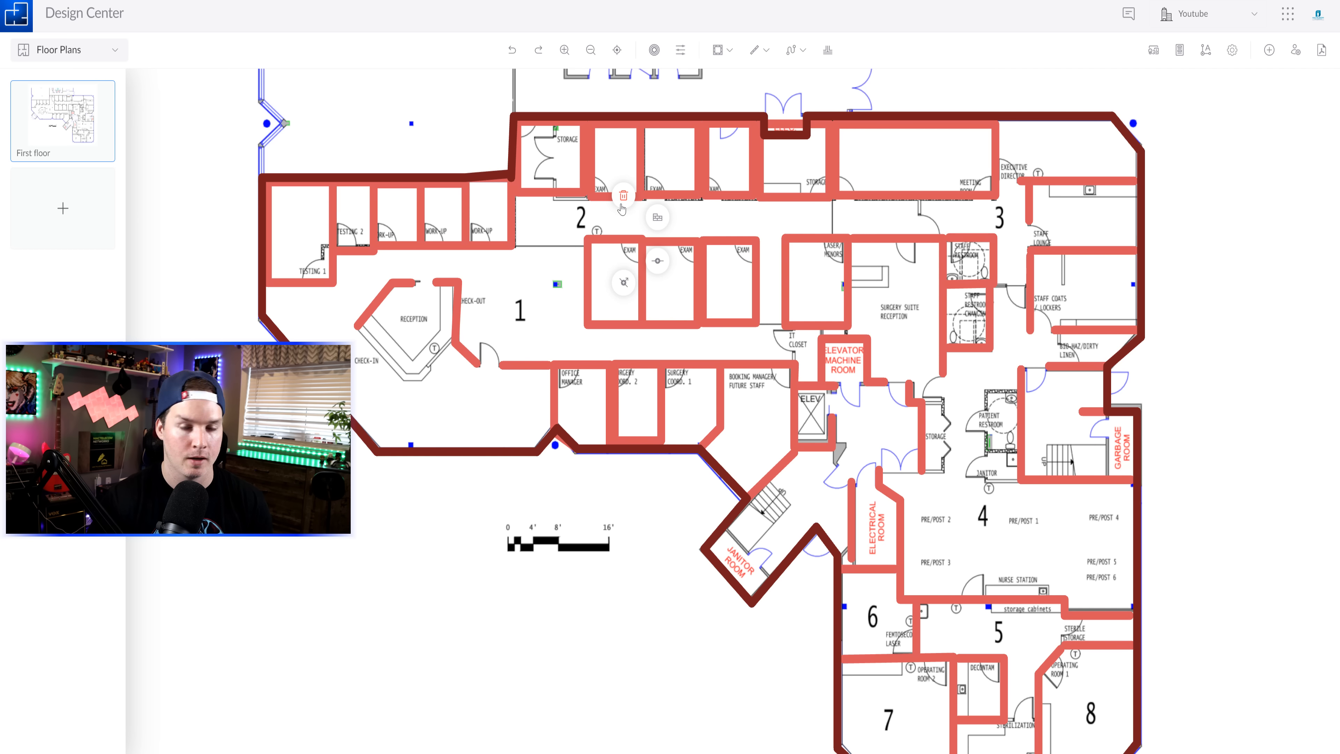
left_click(659, 222)
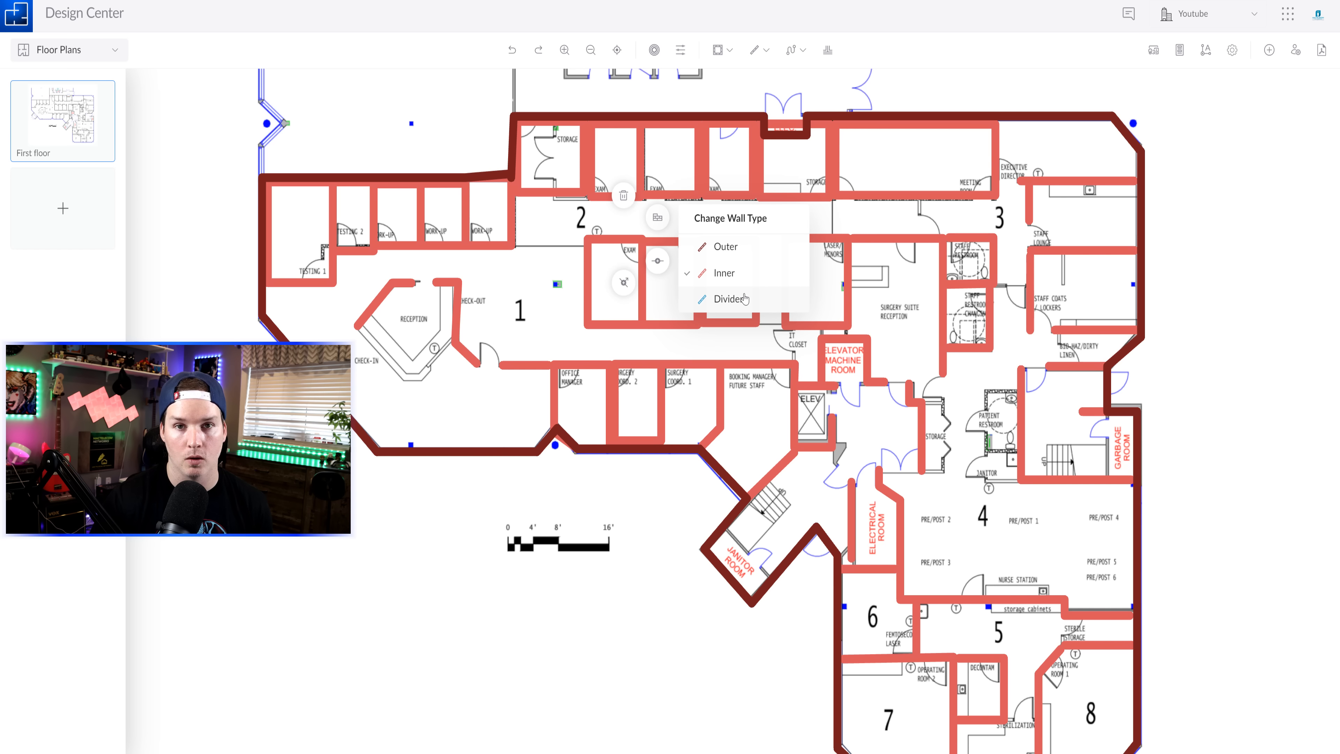
left_click(627, 246)
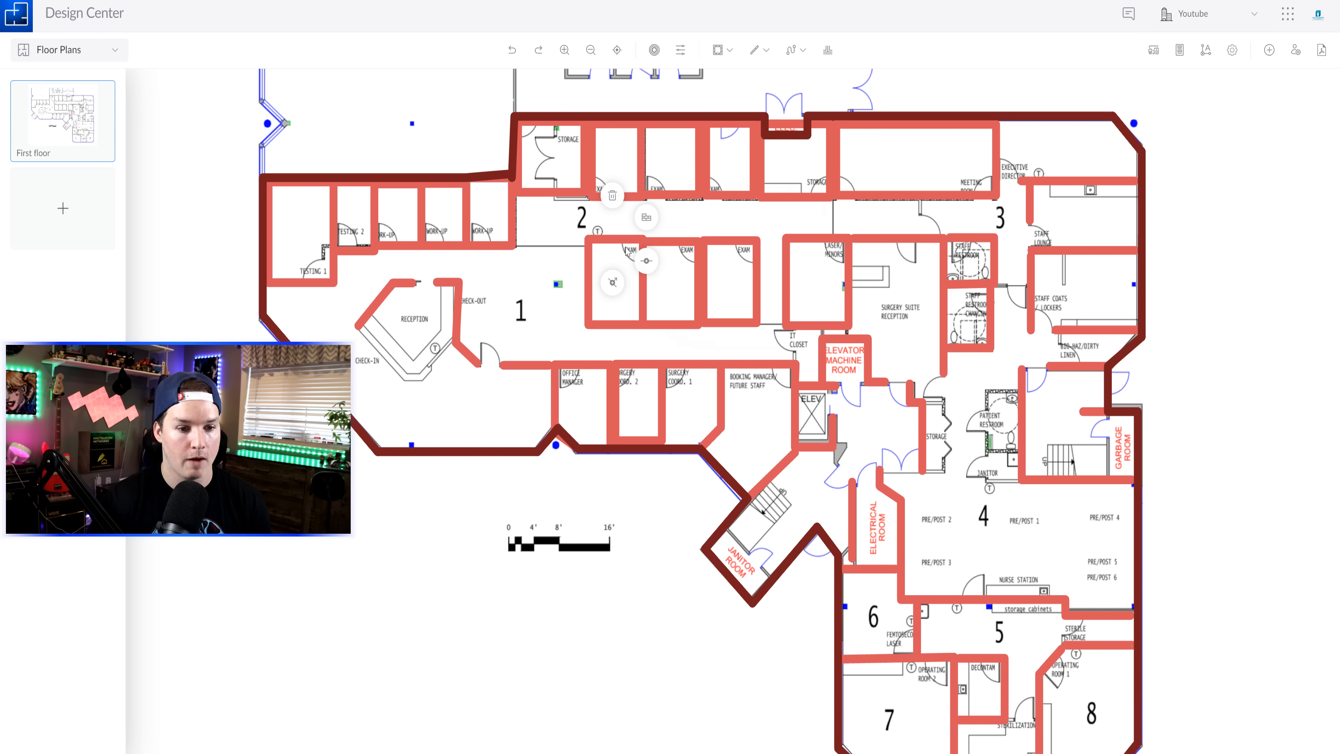
left_click(647, 264)
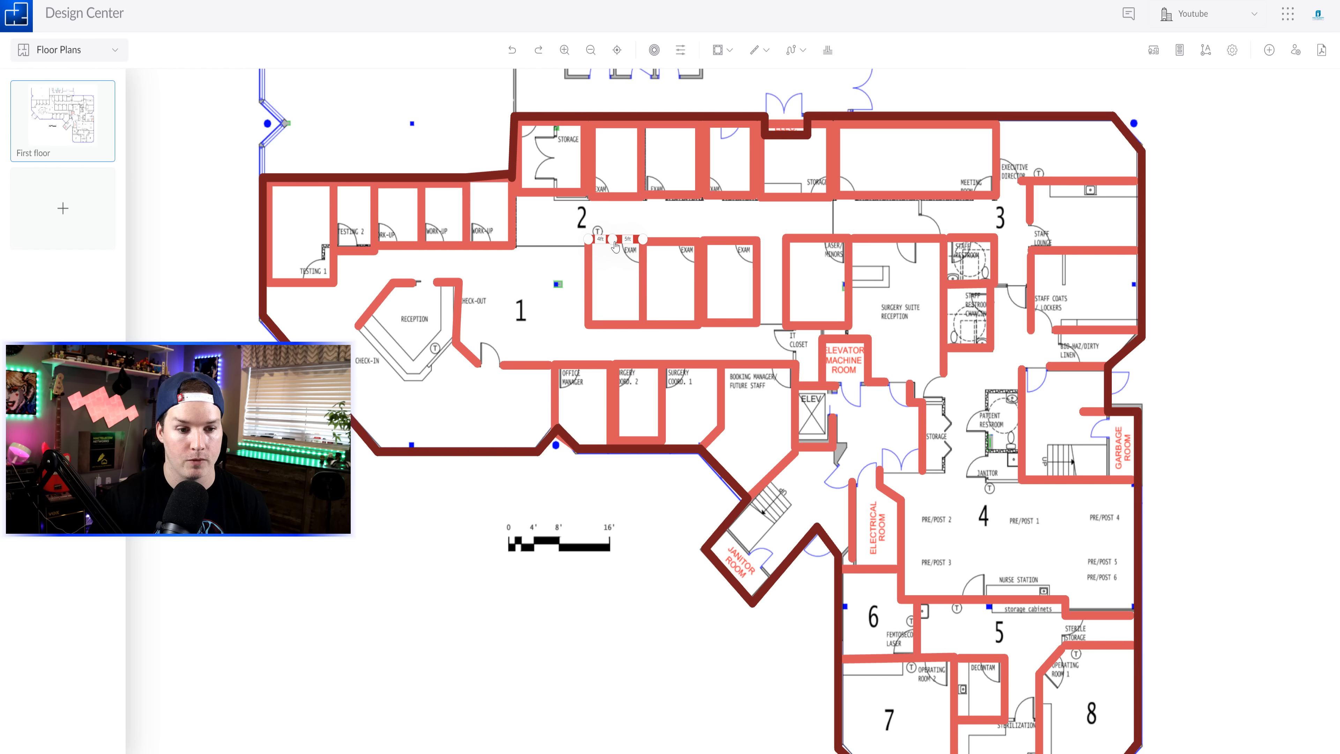
left_click_drag(615, 246, 617, 278)
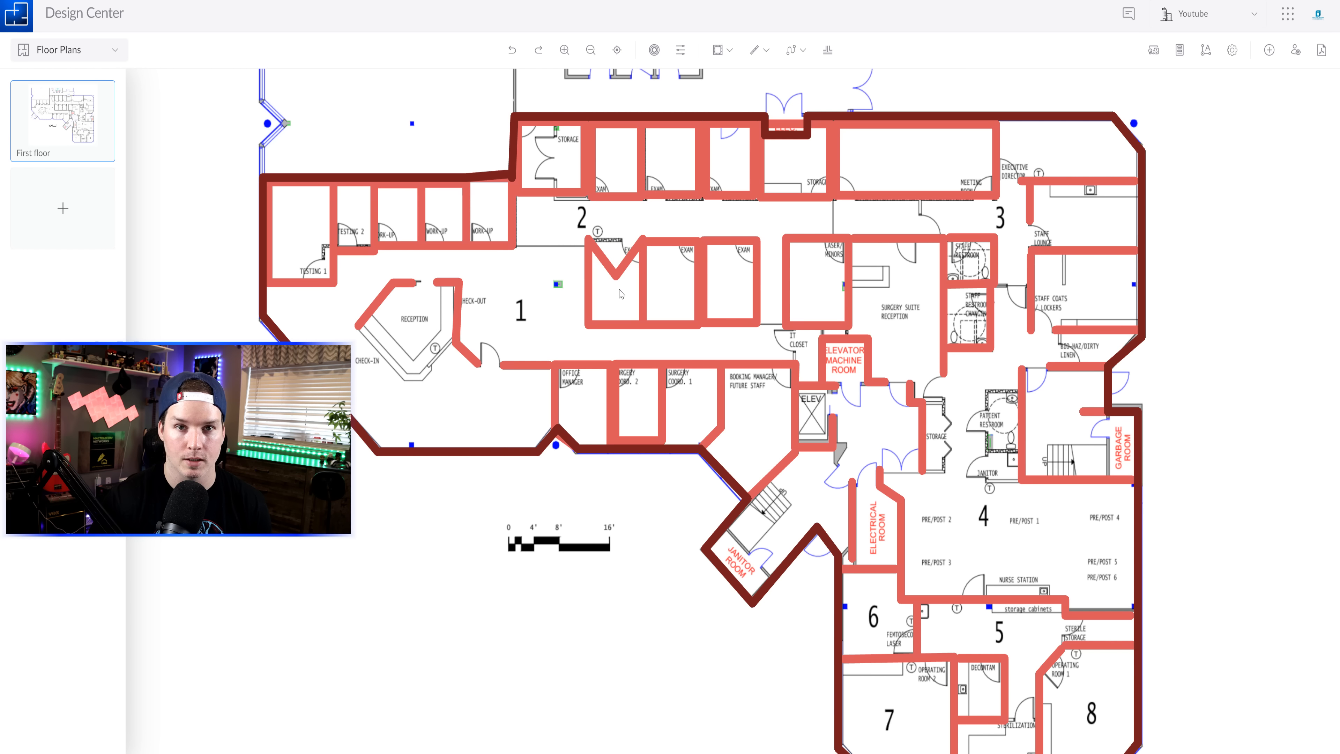
left_click(590, 306)
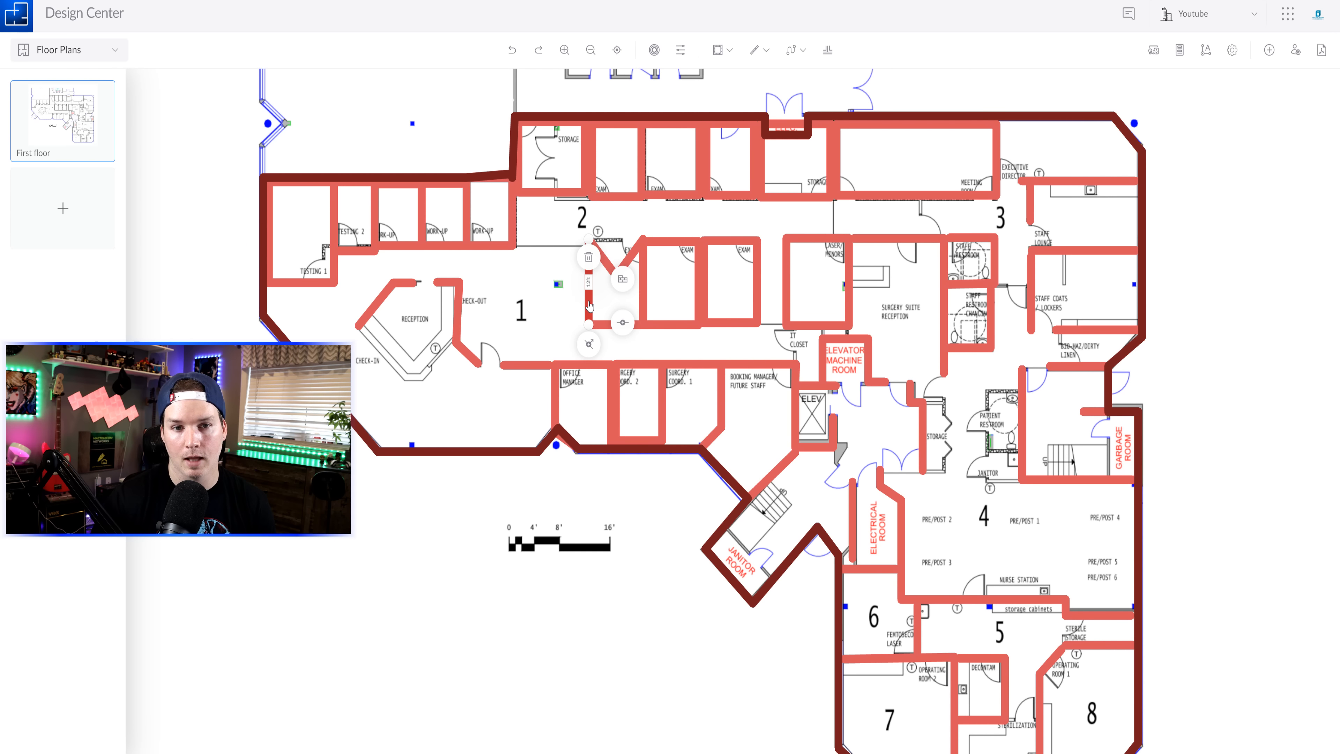
left_click(589, 346)
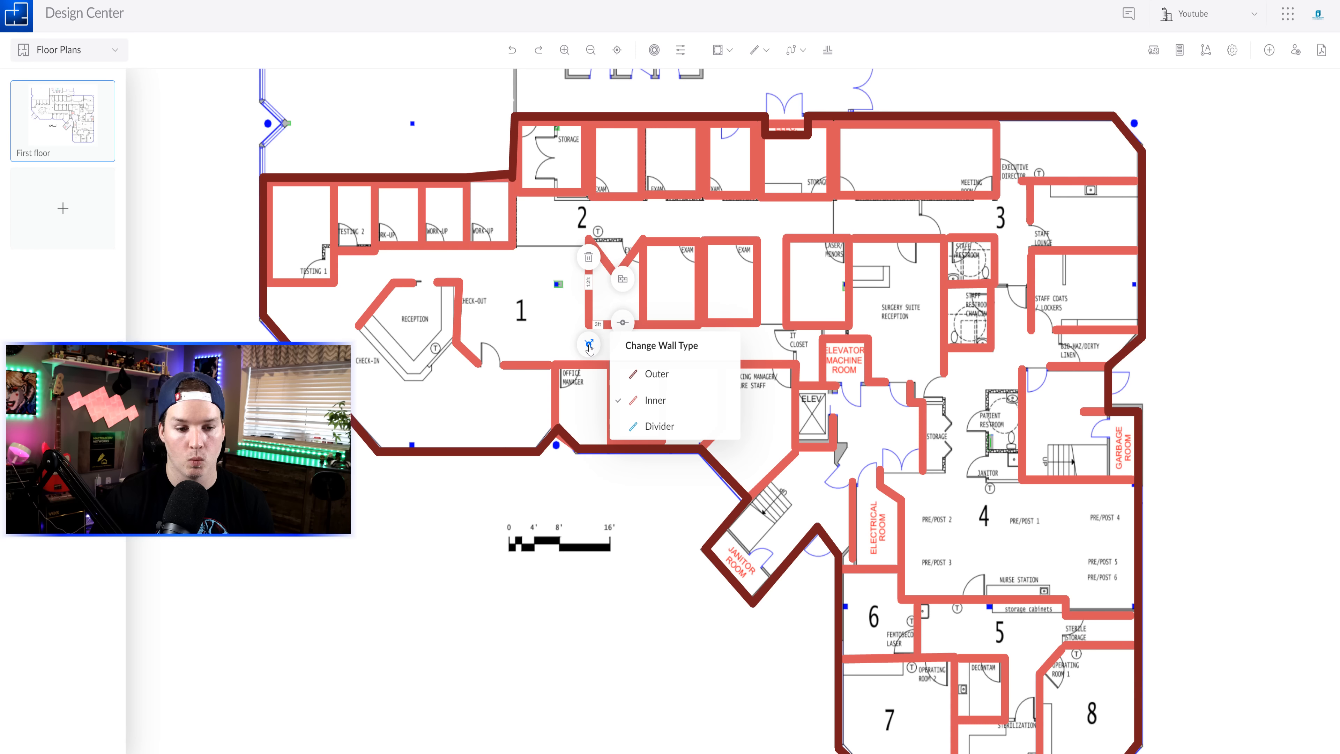
left_click(654, 401)
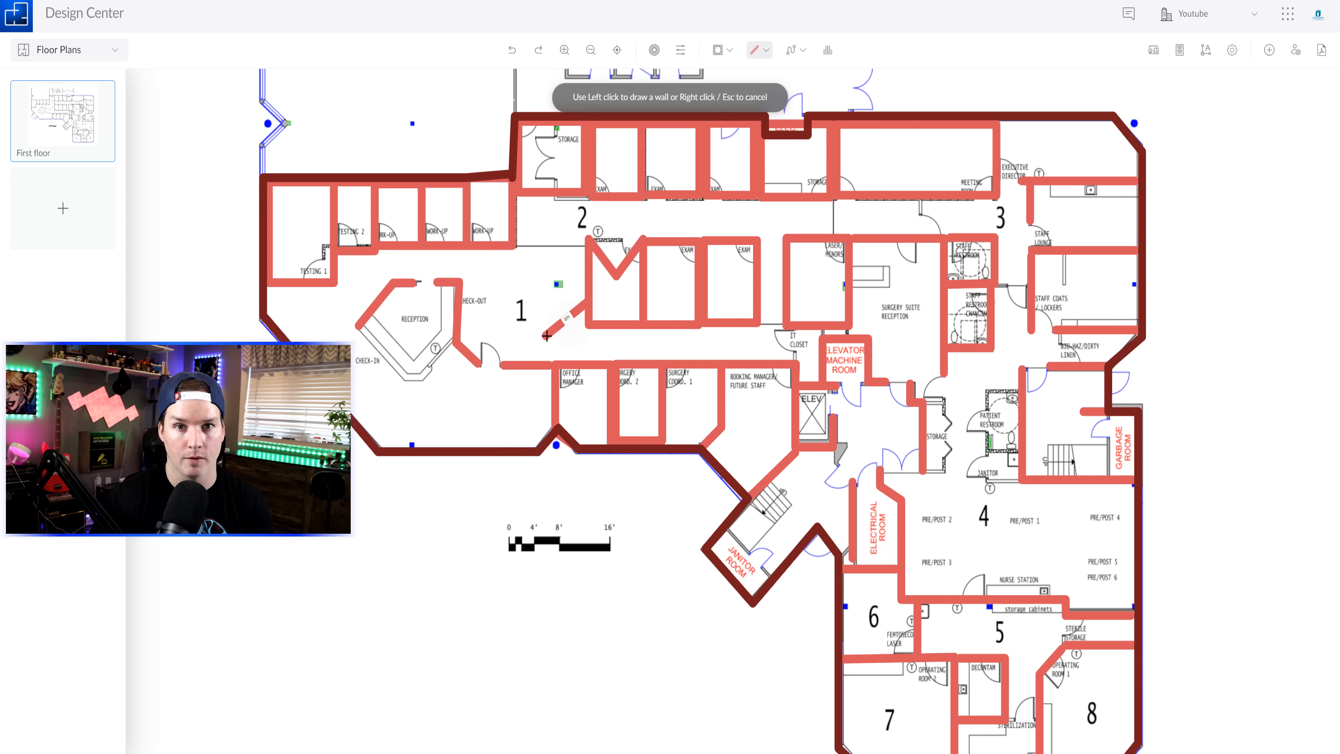
key("Escape")
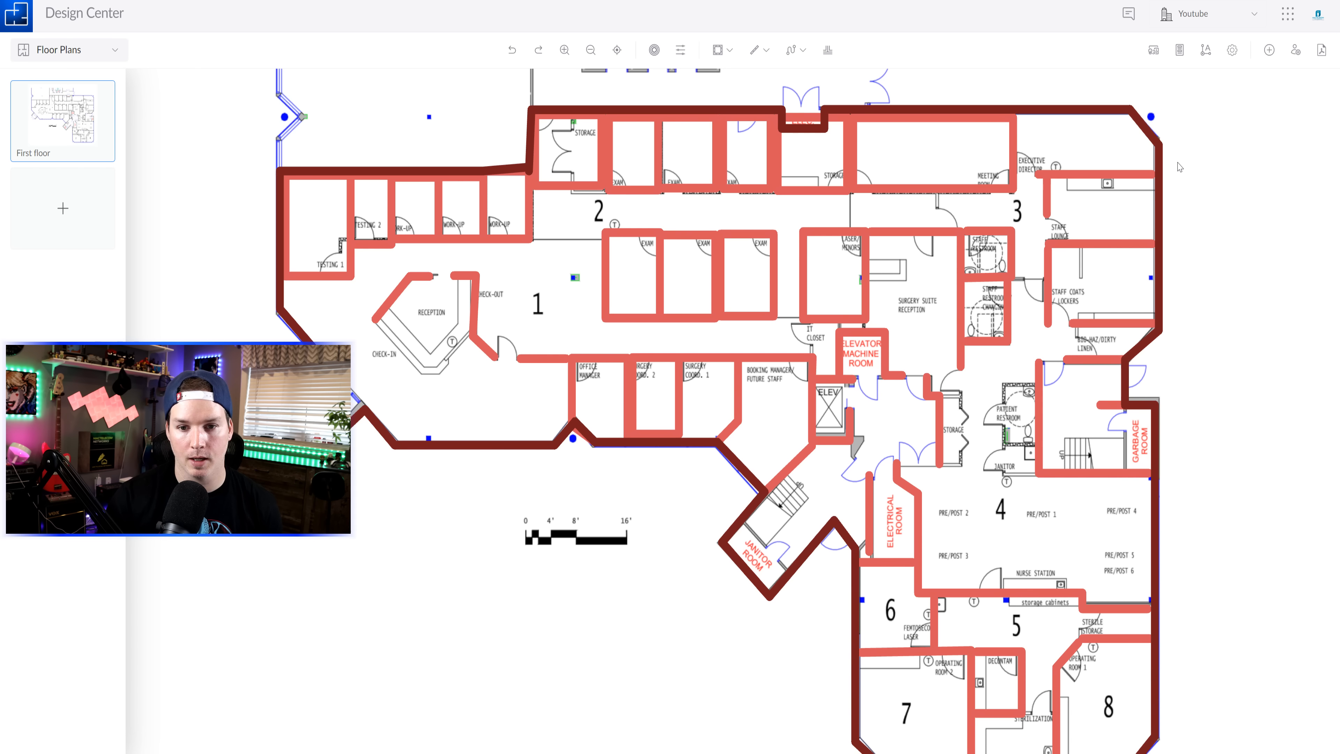
Search the device catalogue for udr and preview the Dream Router's Wi-Fi coverage in the corridor beside area 1.
left_click(1154, 51)
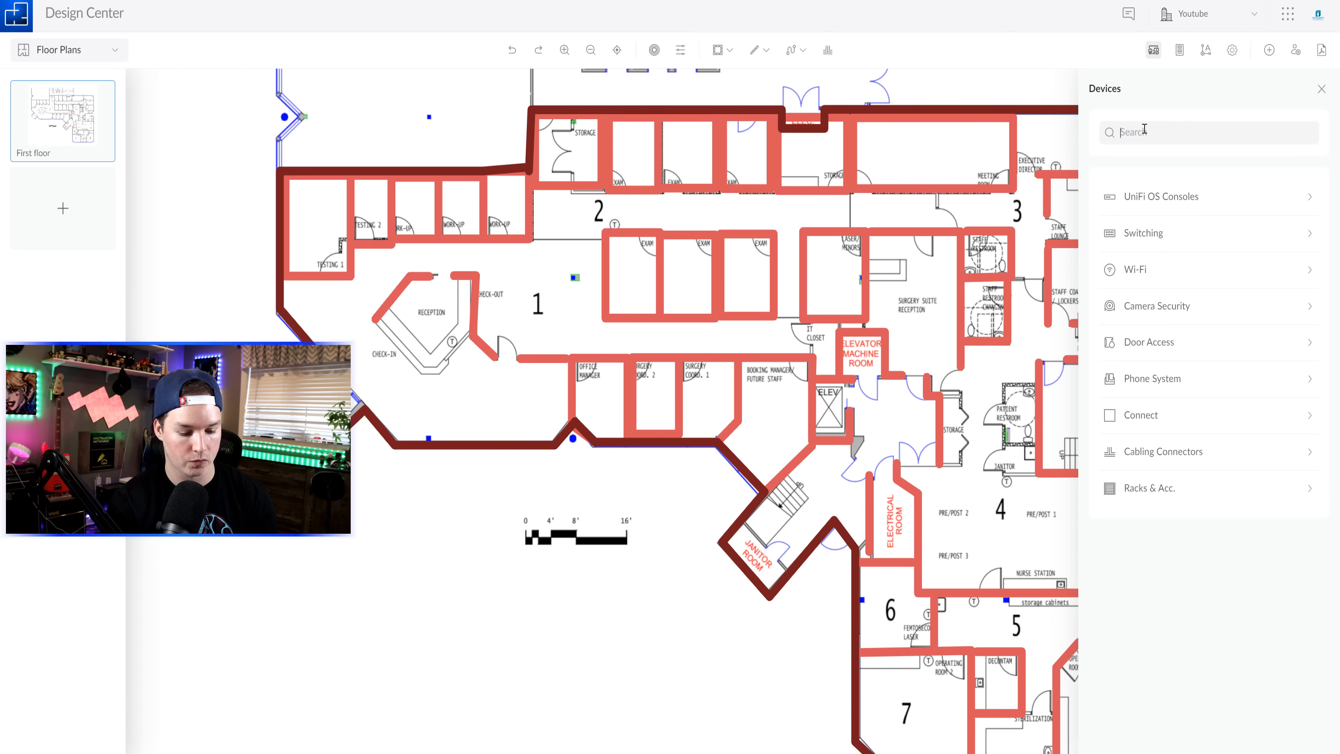
type("udr")
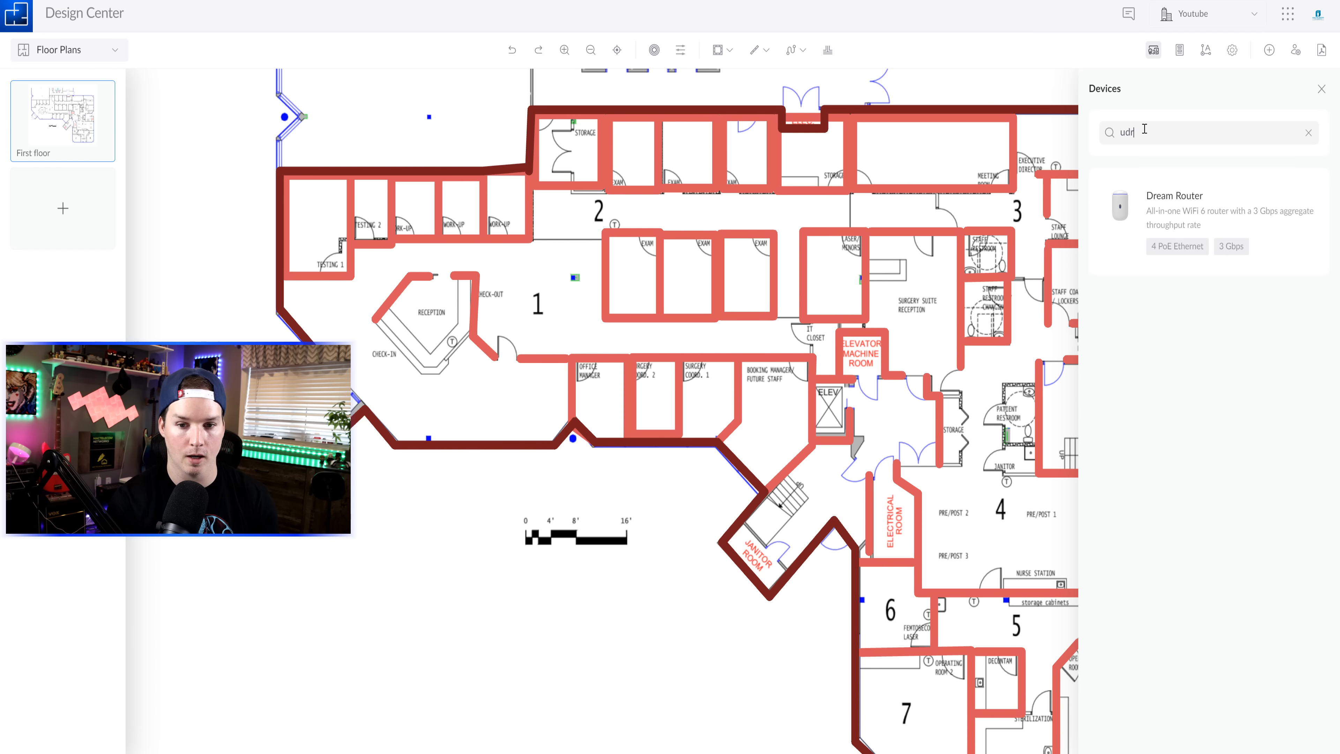
left_click(1156, 213)
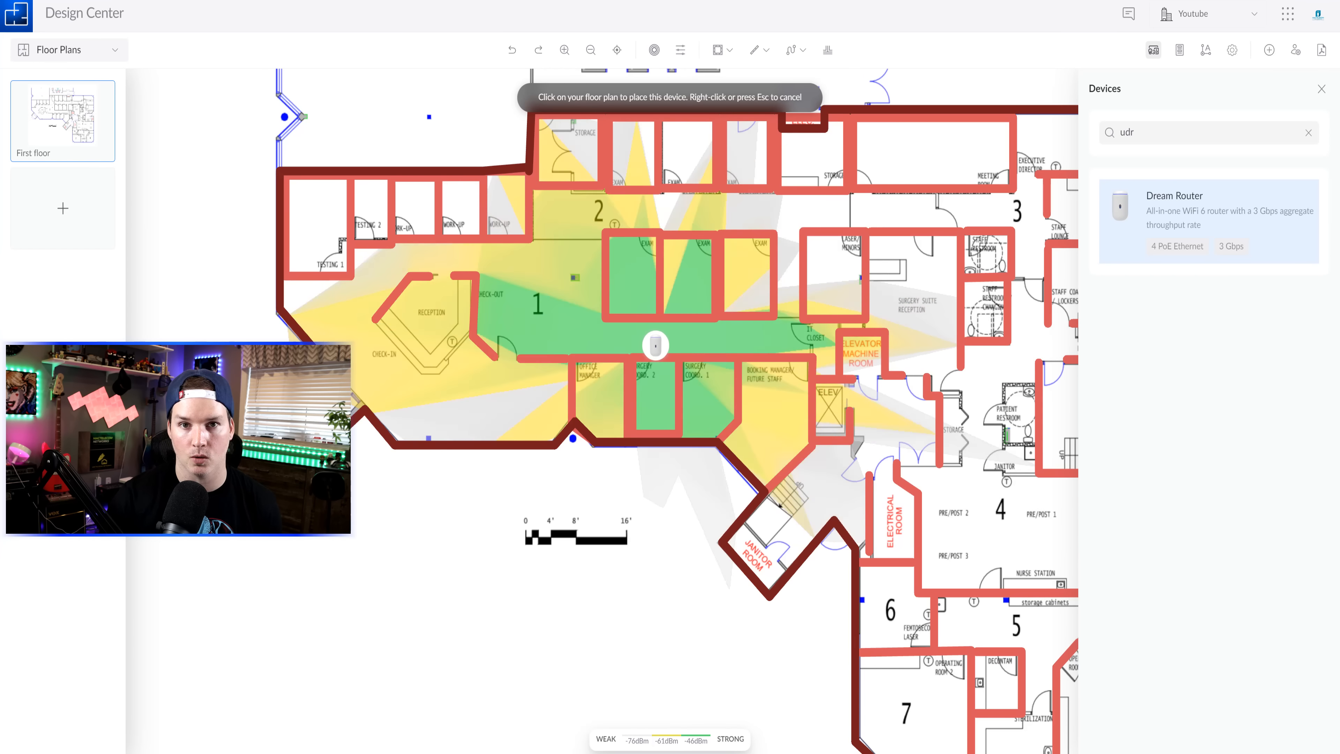
key("Escape")
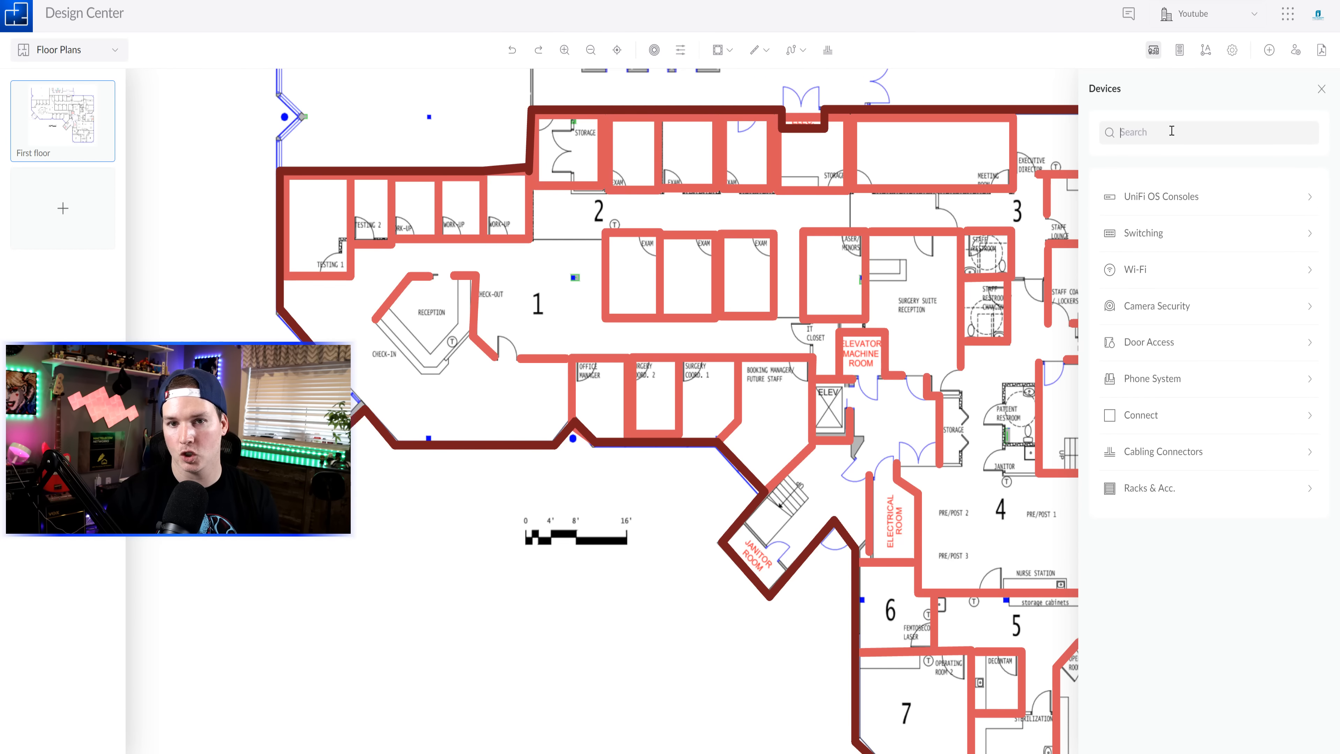
Search the device catalogue for UVC-G4-INS and choose the matching camera for placement.
left_click(1172, 131)
type("UVC-G4-INS")
left_click(1146, 219)
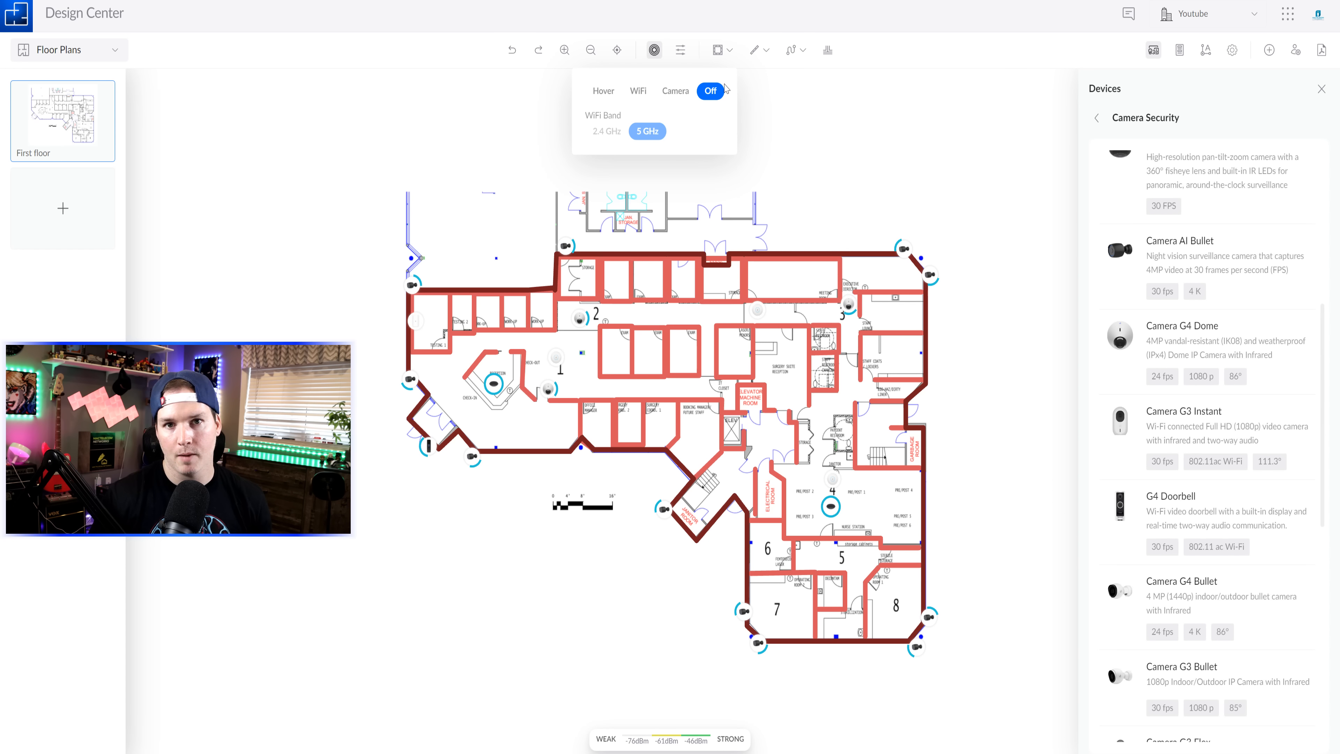
Compare the plan's coverage in Hover mode, WiFi mode at 5 GHz and 2.4 GHz, and Camera mode, finishing with coverage off.
left_click(879, 130)
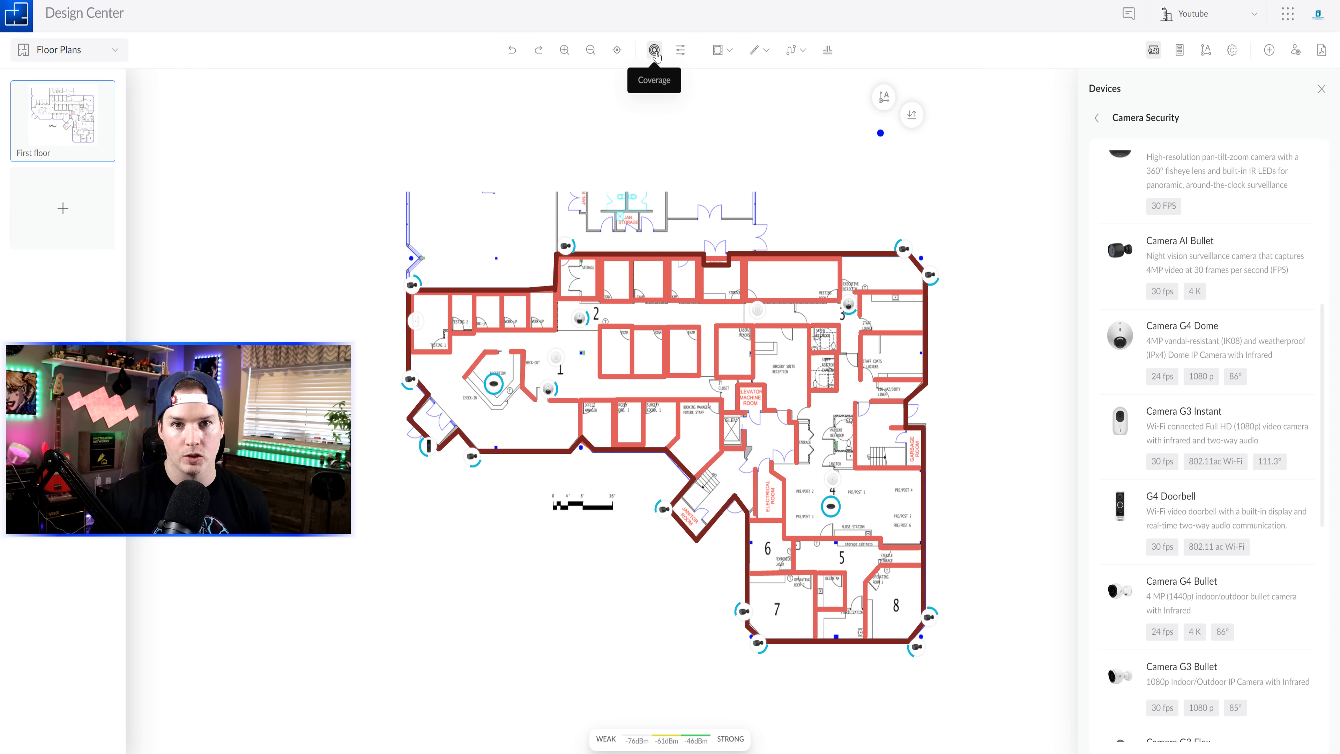
left_click(655, 53)
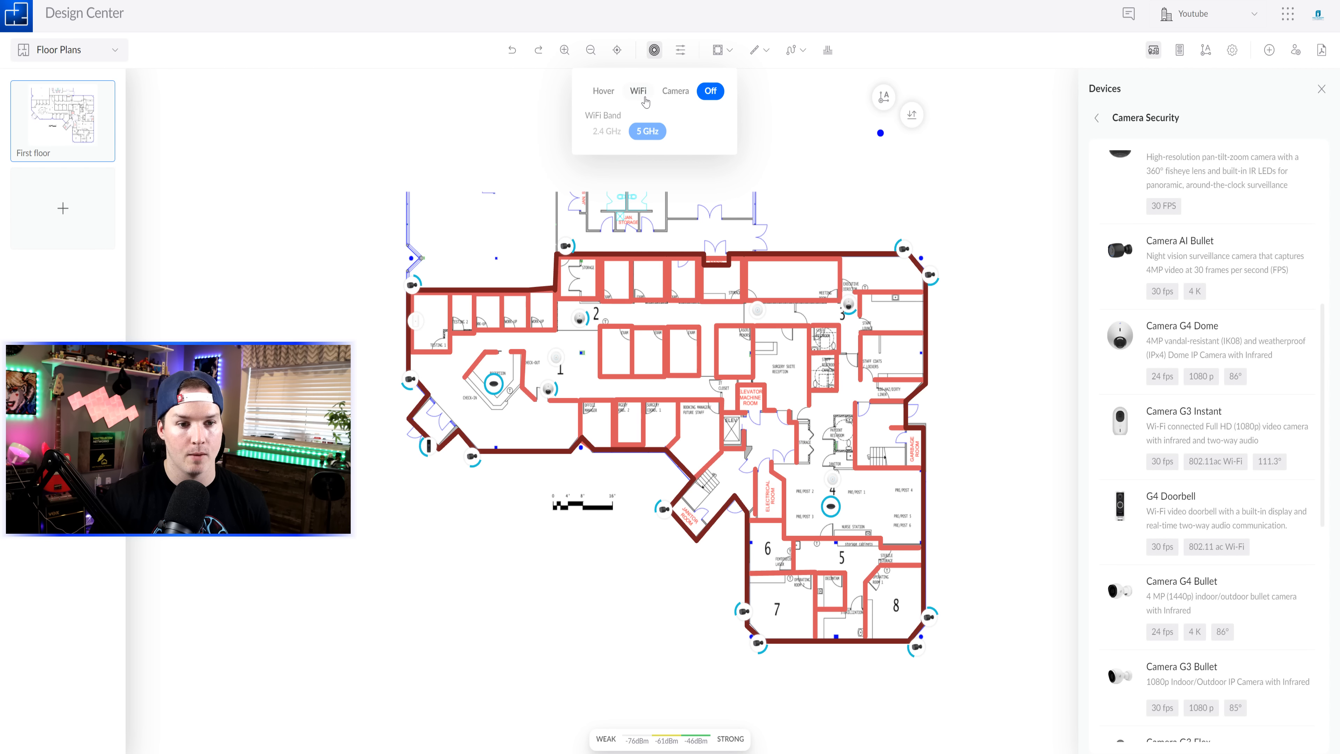
left_click(607, 92)
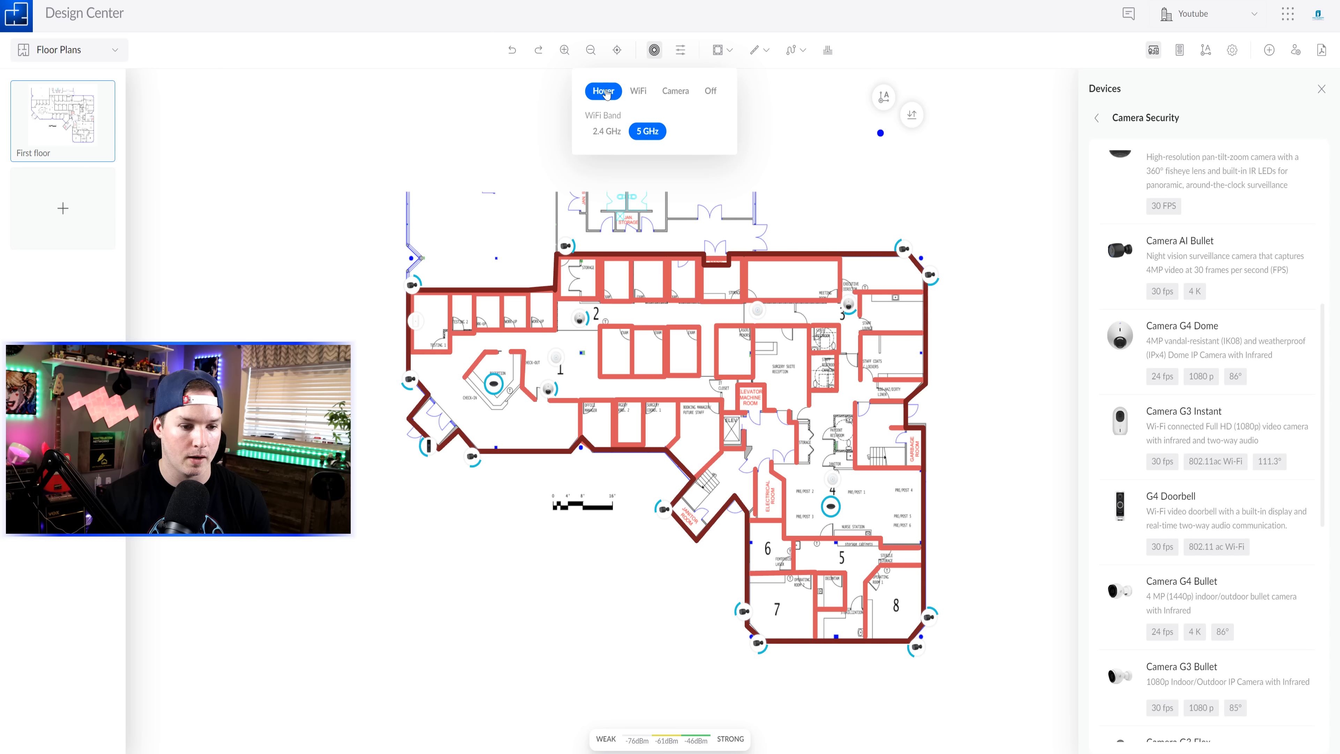
mouse_move(560, 363)
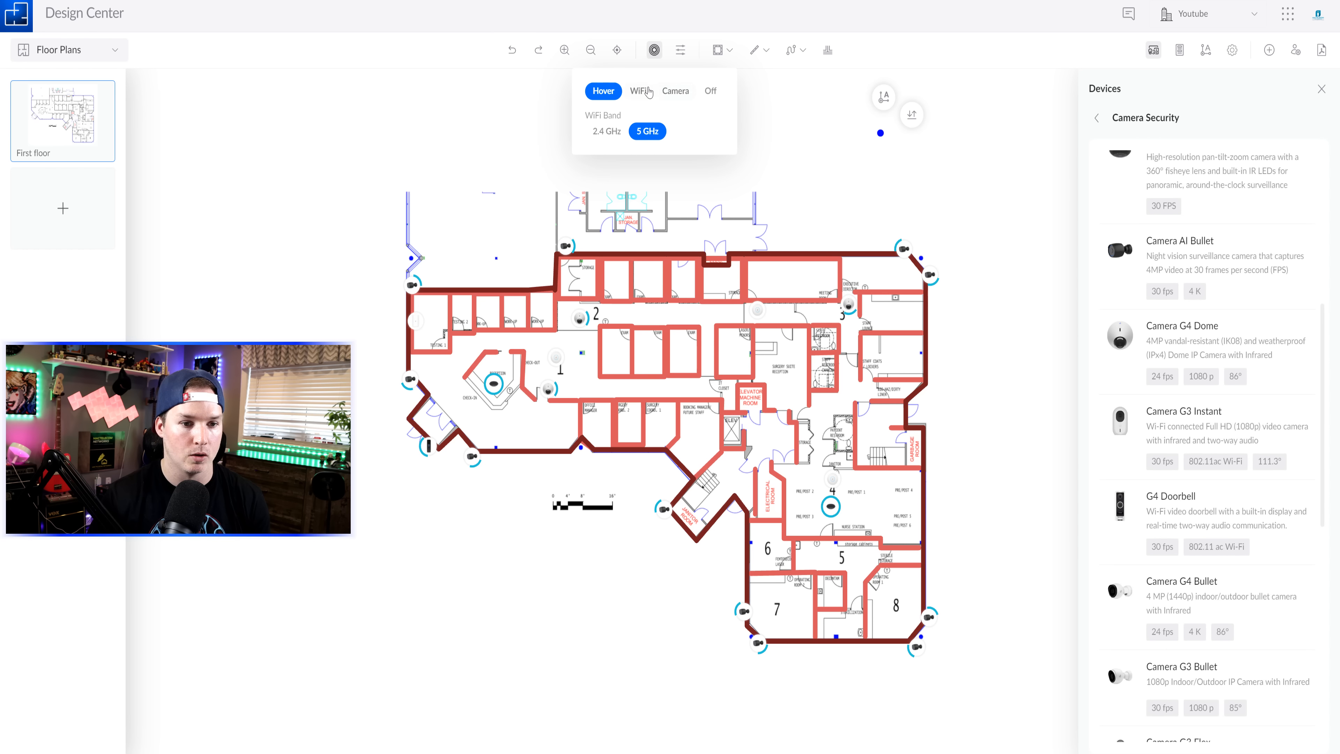
left_click(639, 92)
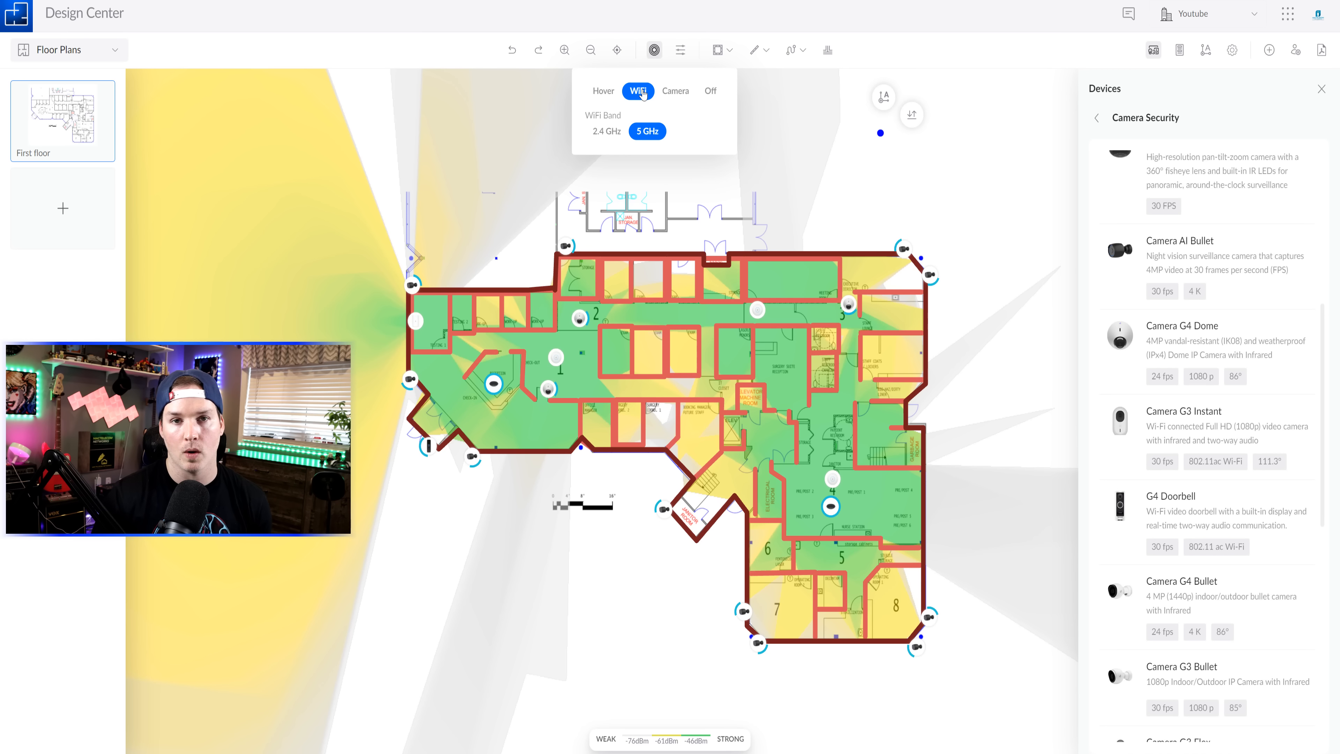
left_click(607, 139)
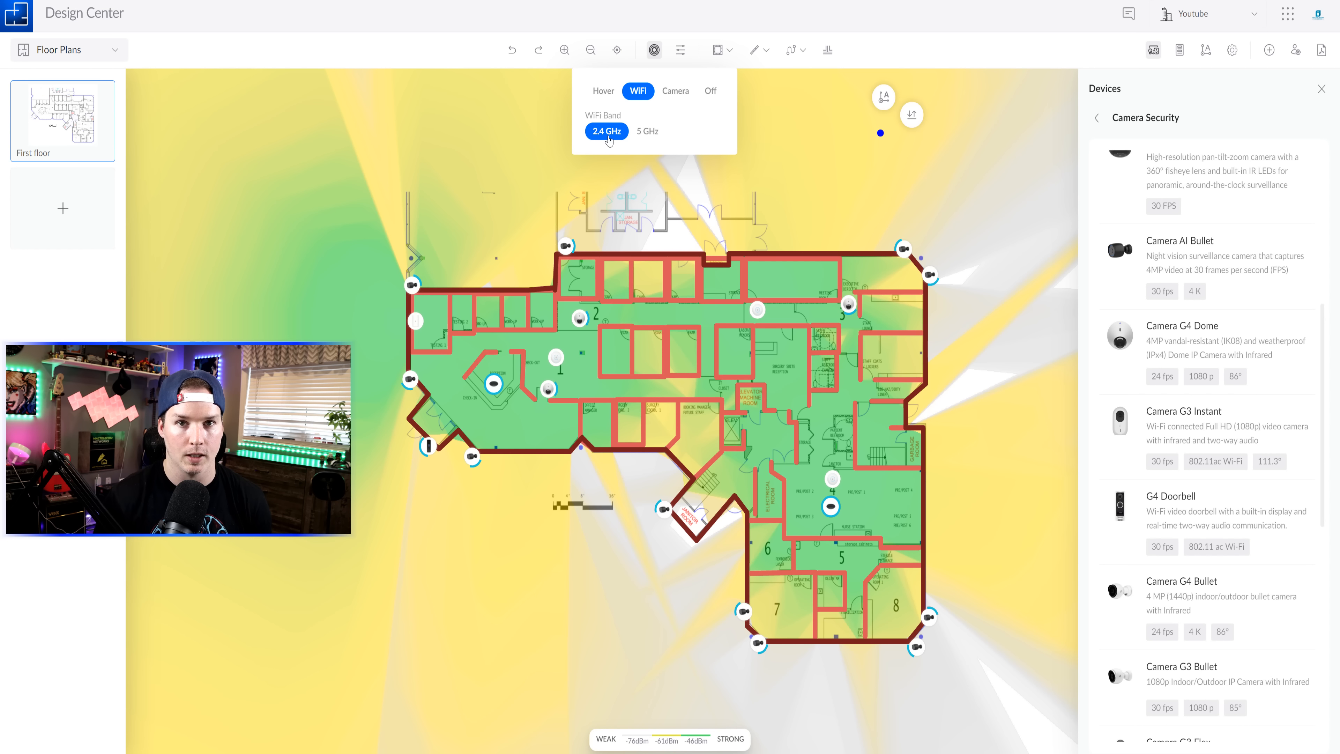
left_click(667, 98)
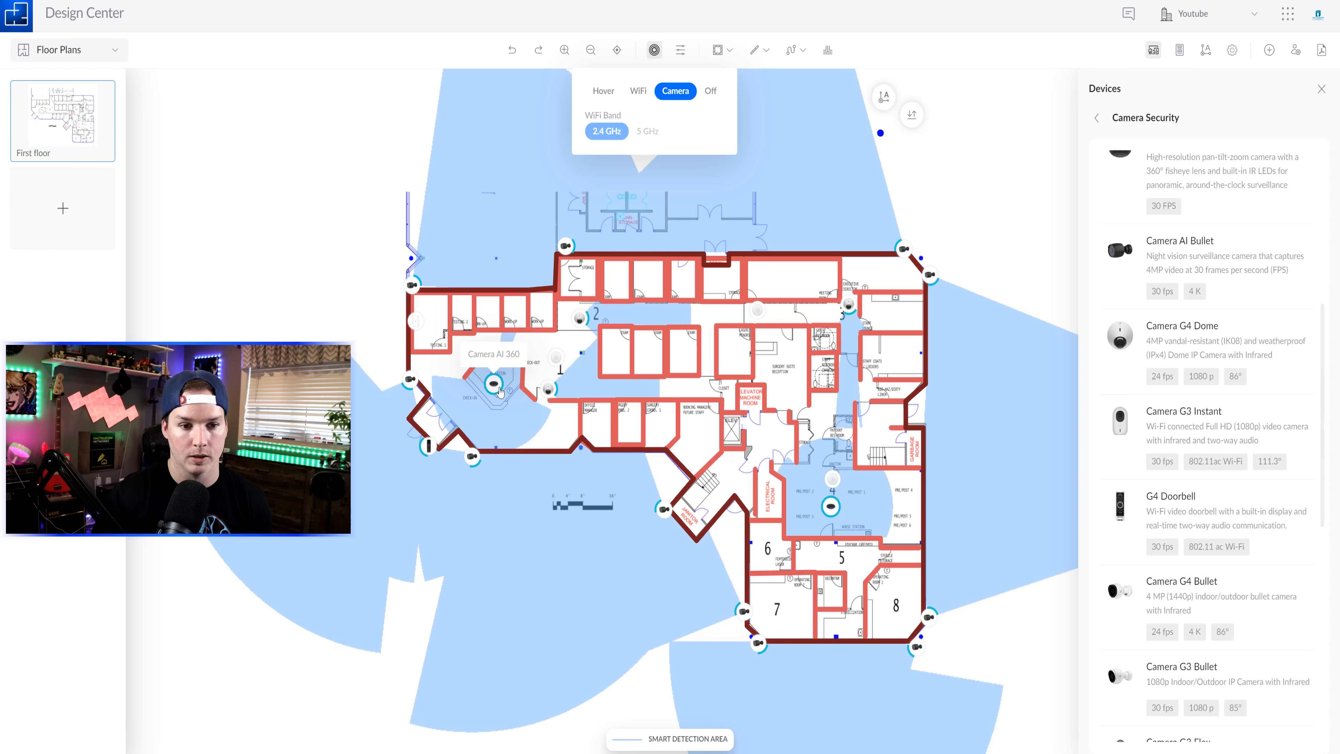
left_click(711, 91)
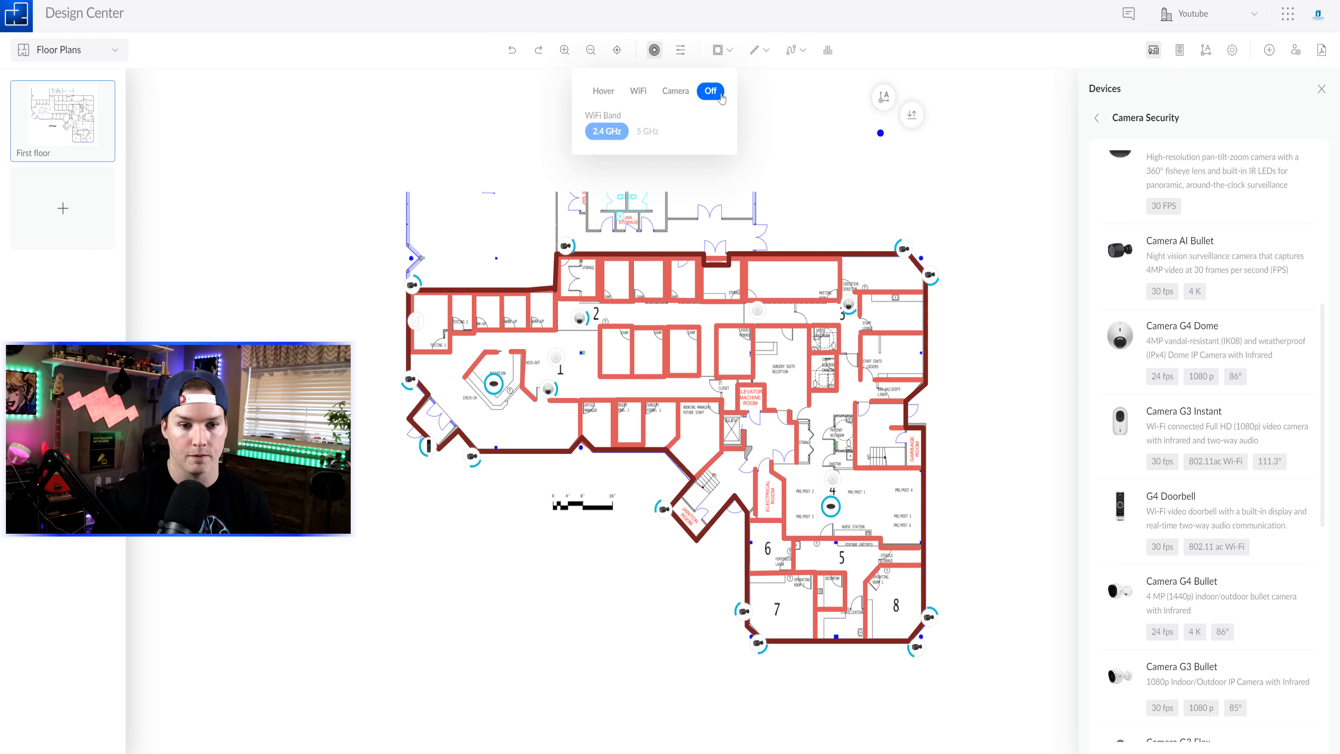
Rotate the floor plan counterclockwise and back, and enlarge the device icons.
left_click(680, 51)
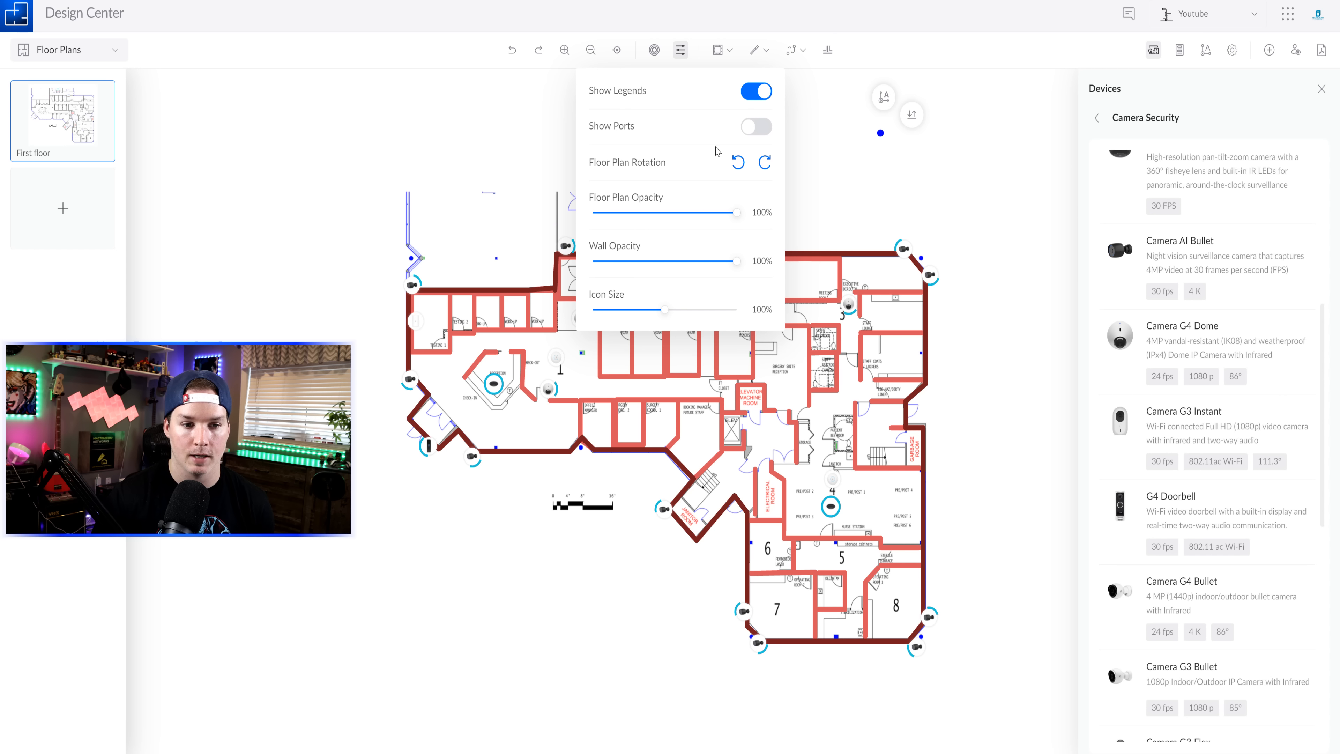
left_click(739, 162)
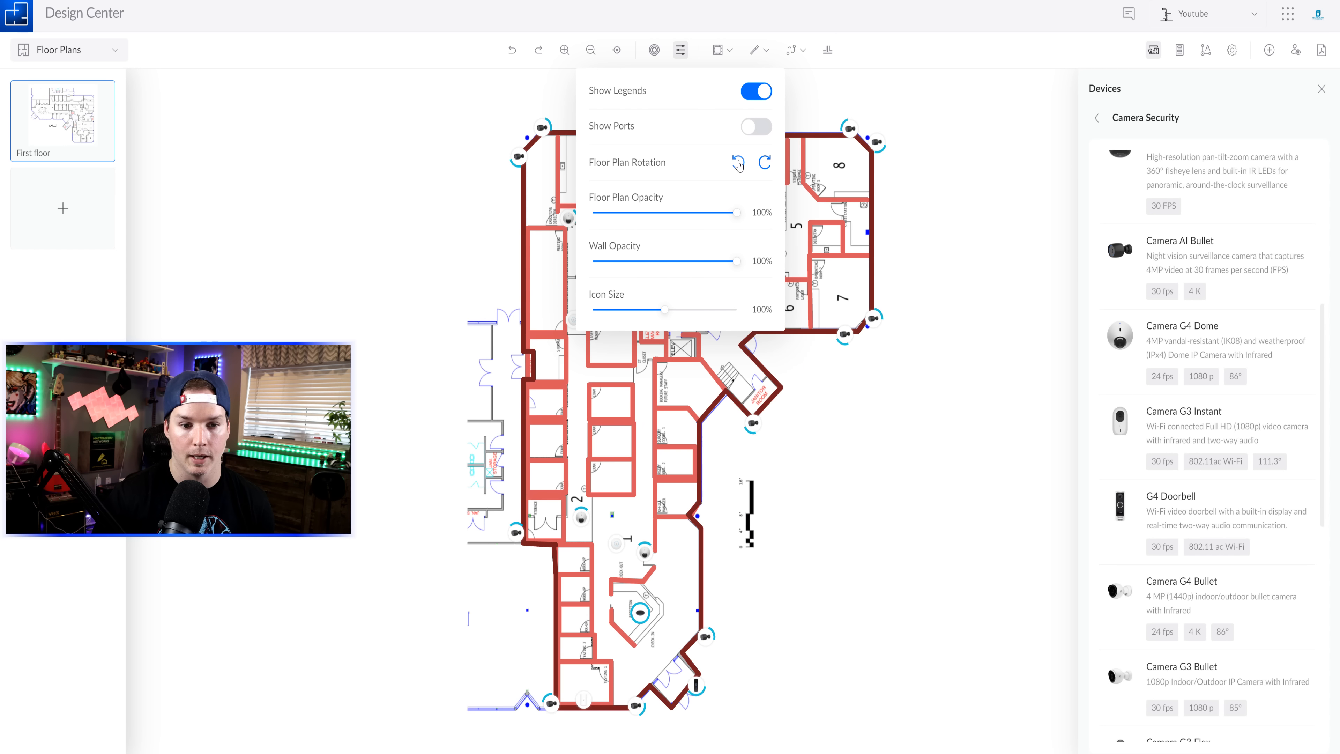
left_click(765, 162)
mouse_move(737, 213)
left_mouse_down()
mouse_move(613, 217)
mouse_move(740, 213)
left_mouse_up()
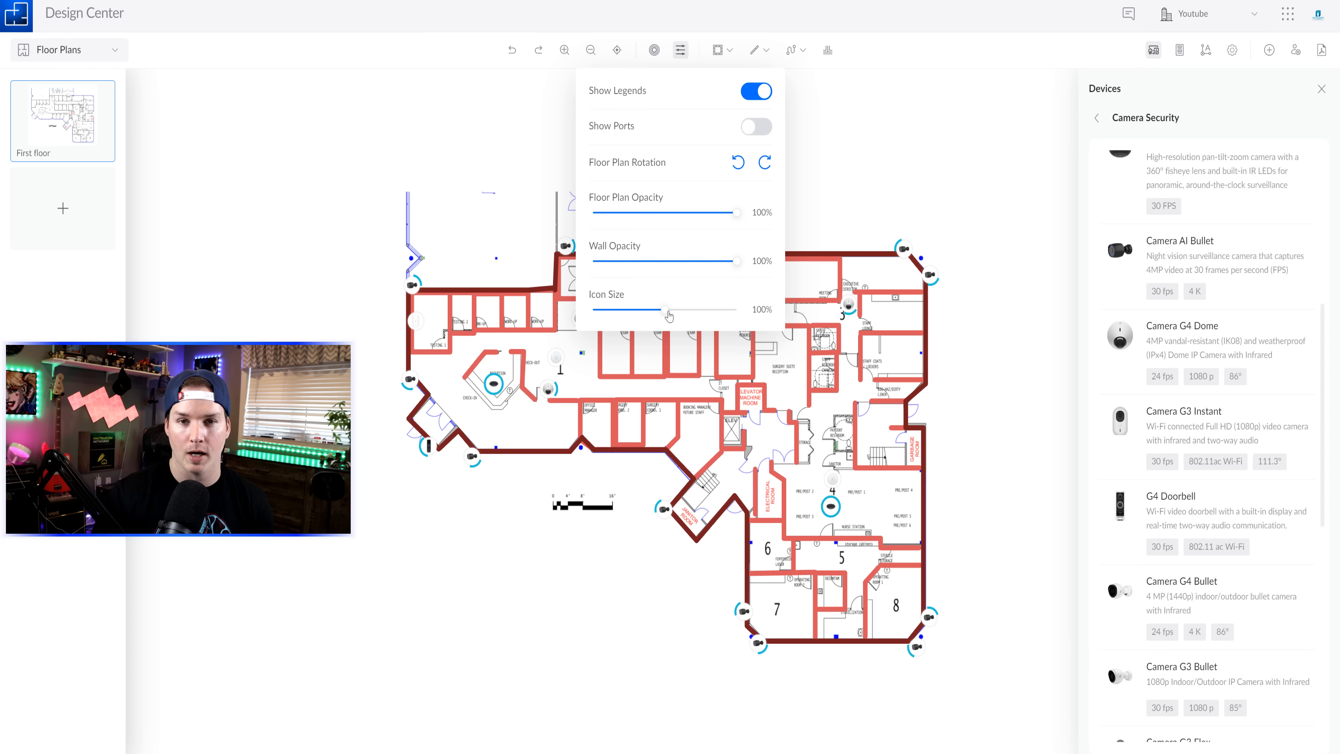
left_click_drag(668, 314, 716, 311)
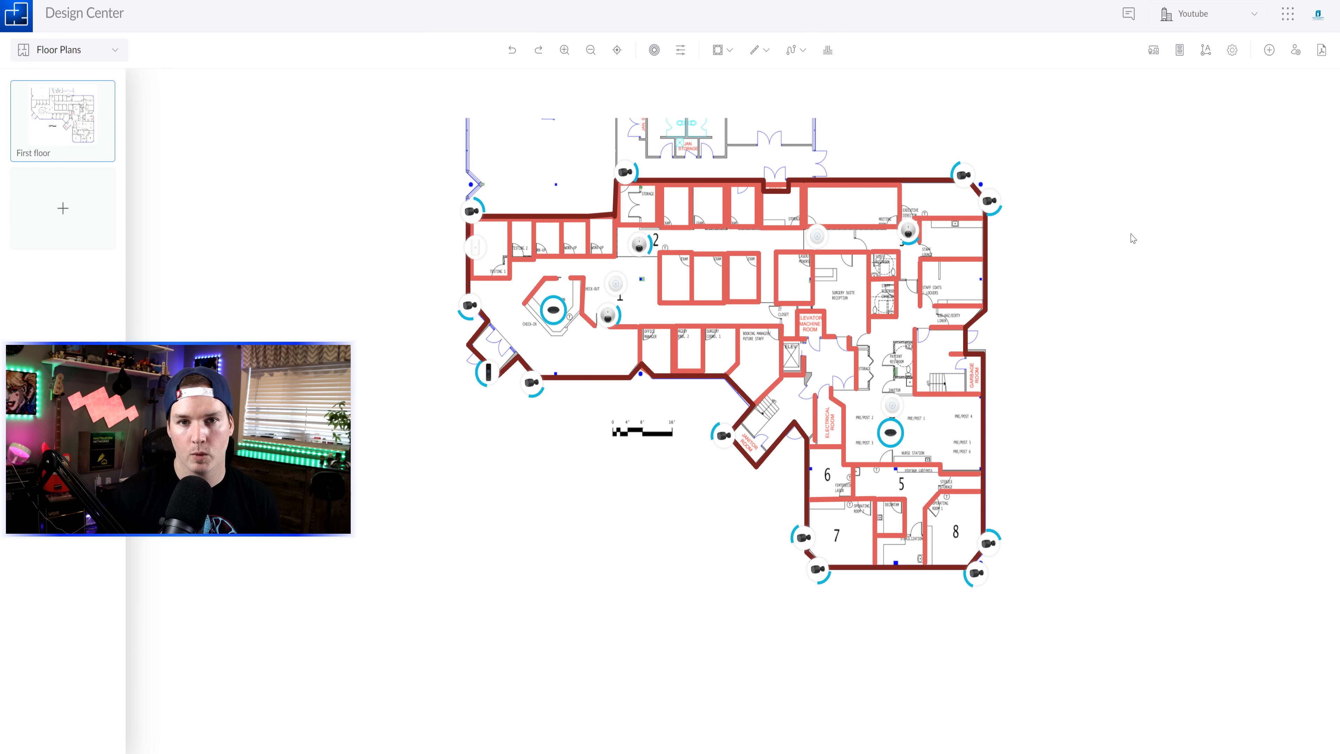
Place an Existing 24U Communications Rack just beside the elevator machine room.
left_click(1179, 50)
left_click(1225, 488)
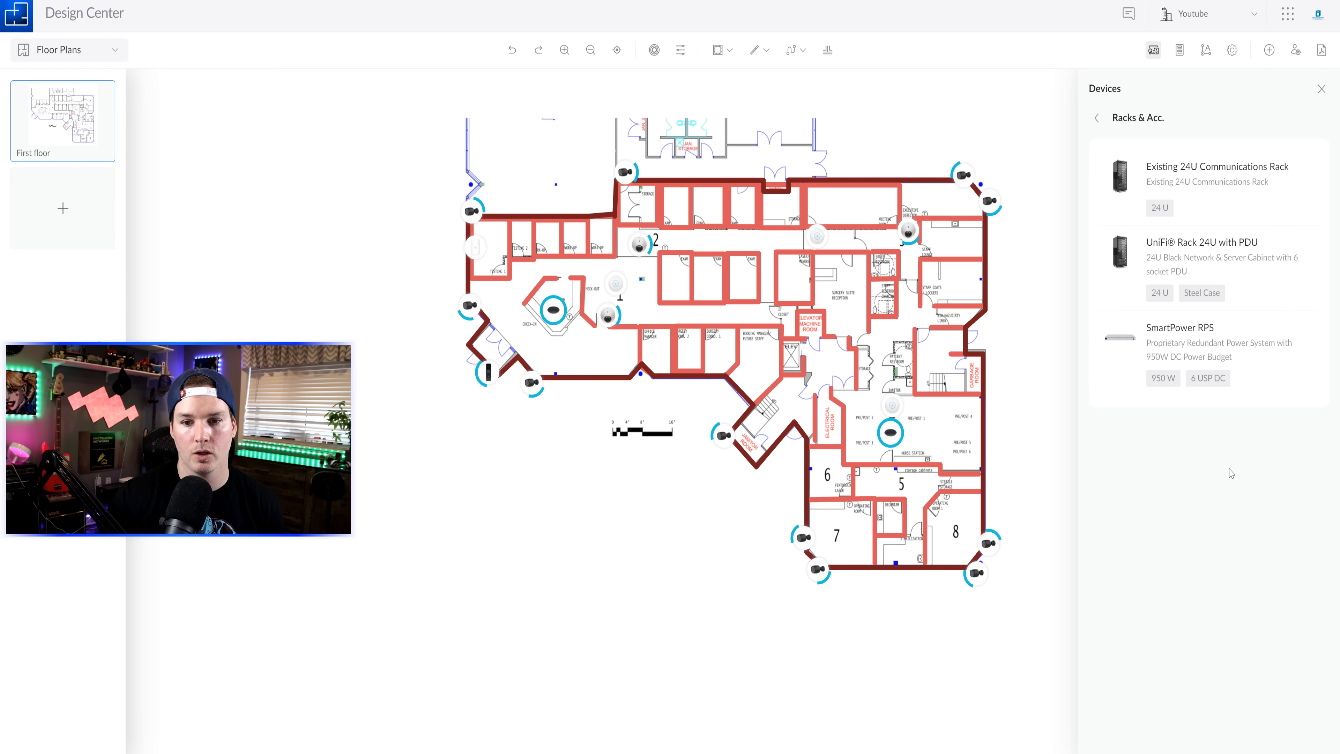
left_click(1207, 195)
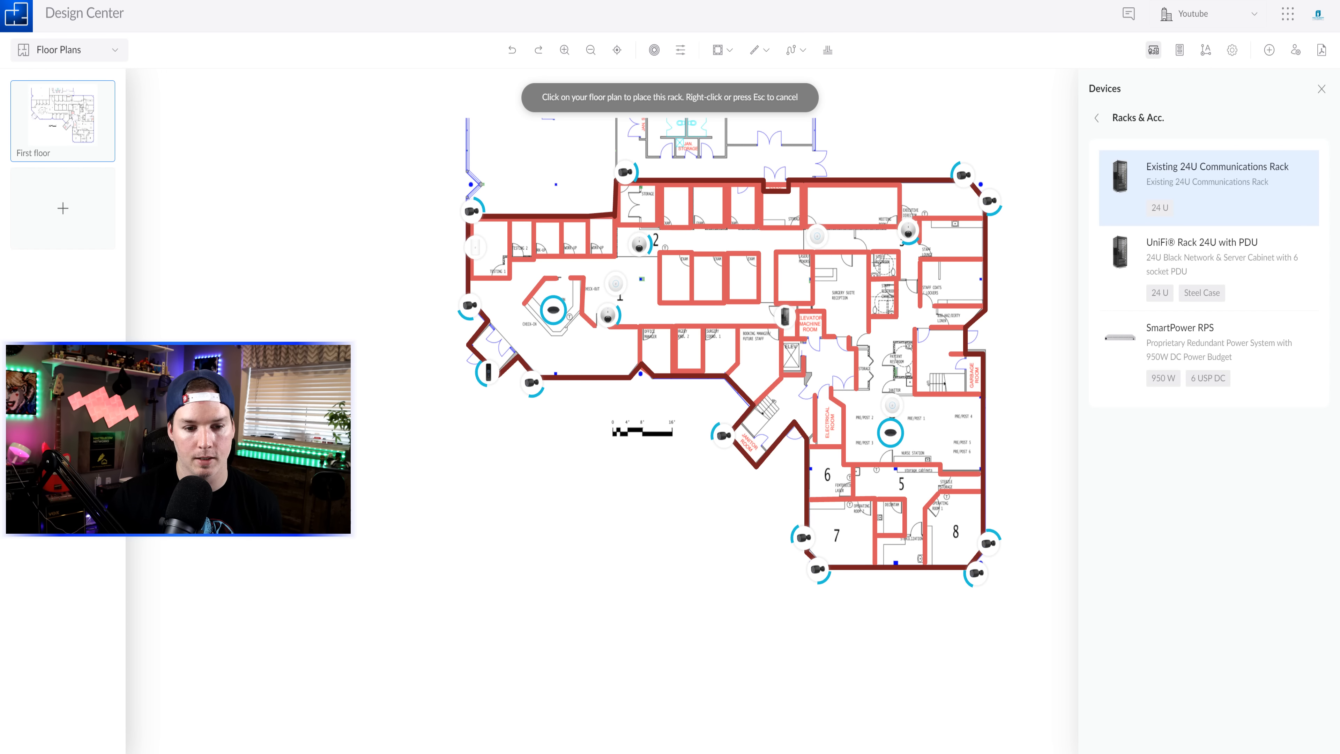
left_click(786, 318)
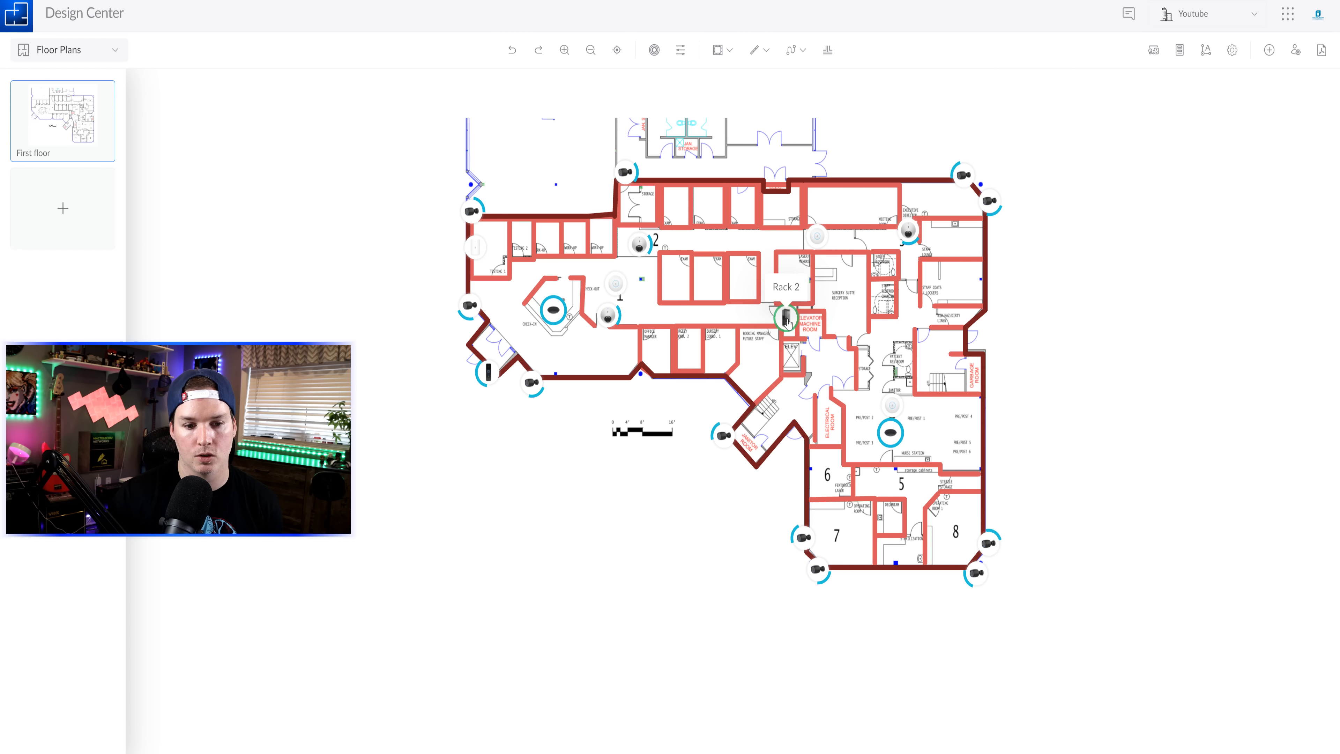
Turn off Auto Mode for the new rack and add two Switch Pro 48 PoE units to it.
left_click(786, 319)
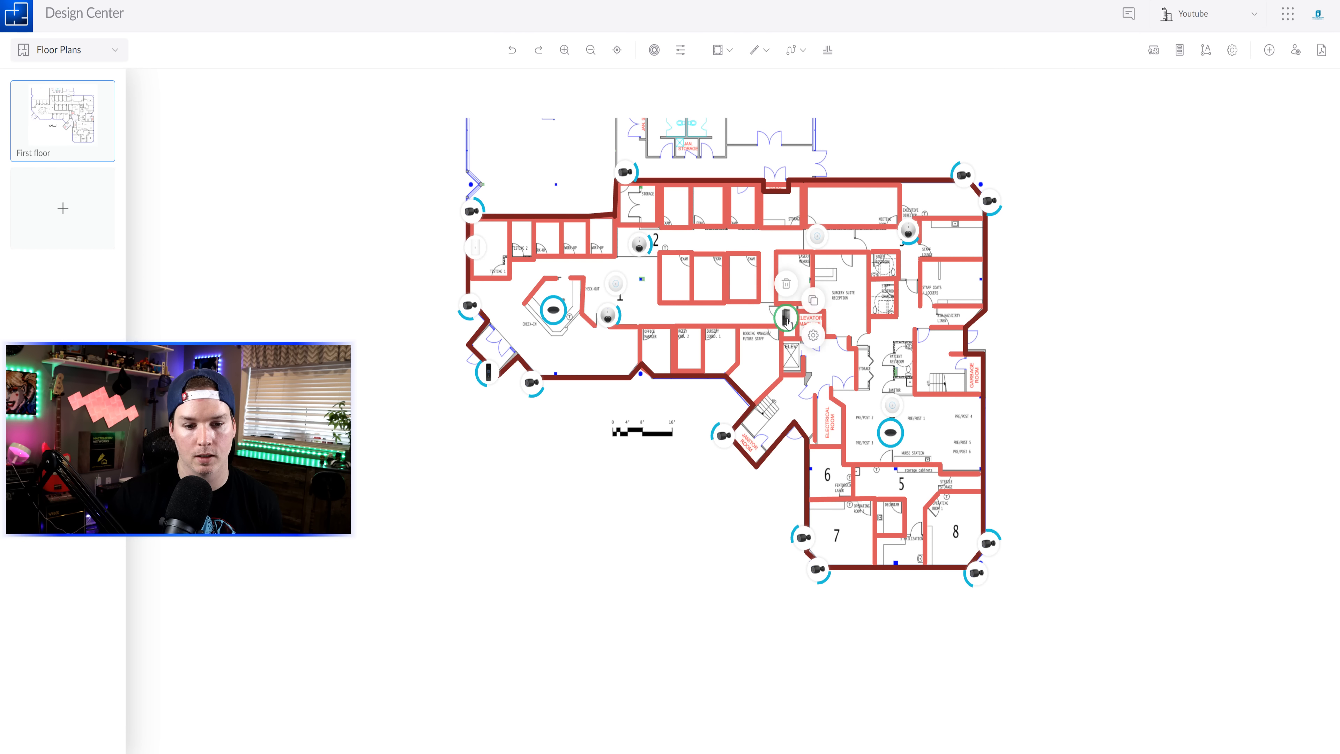
left_click(820, 340)
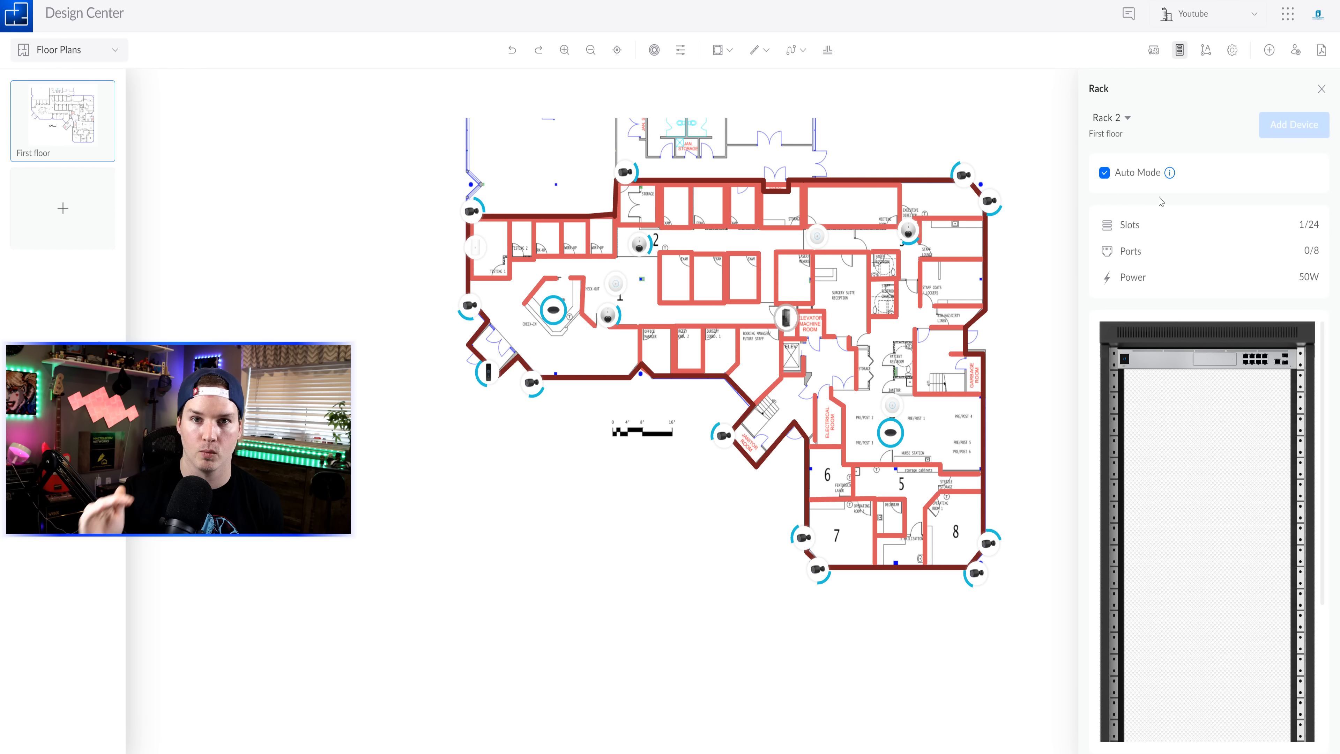
left_click(1108, 173)
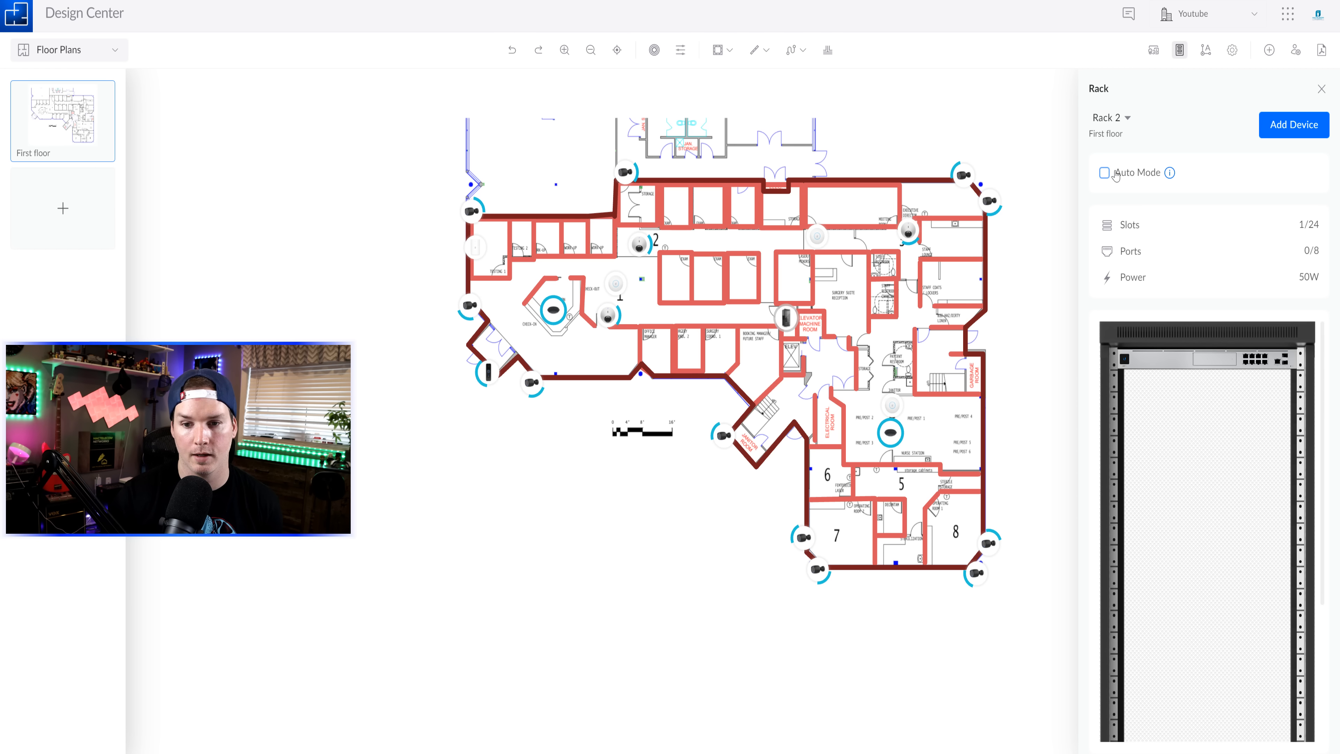
left_click(1305, 131)
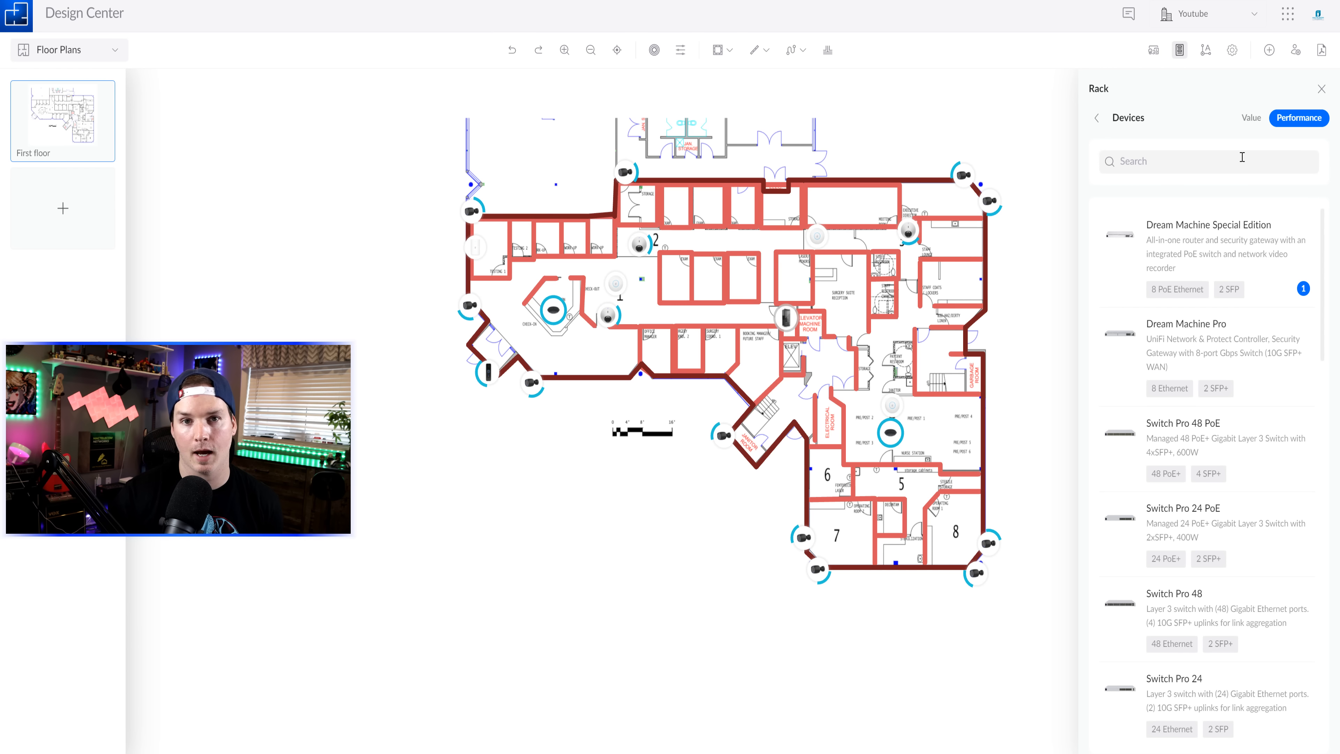
left_click(1164, 166)
type("48")
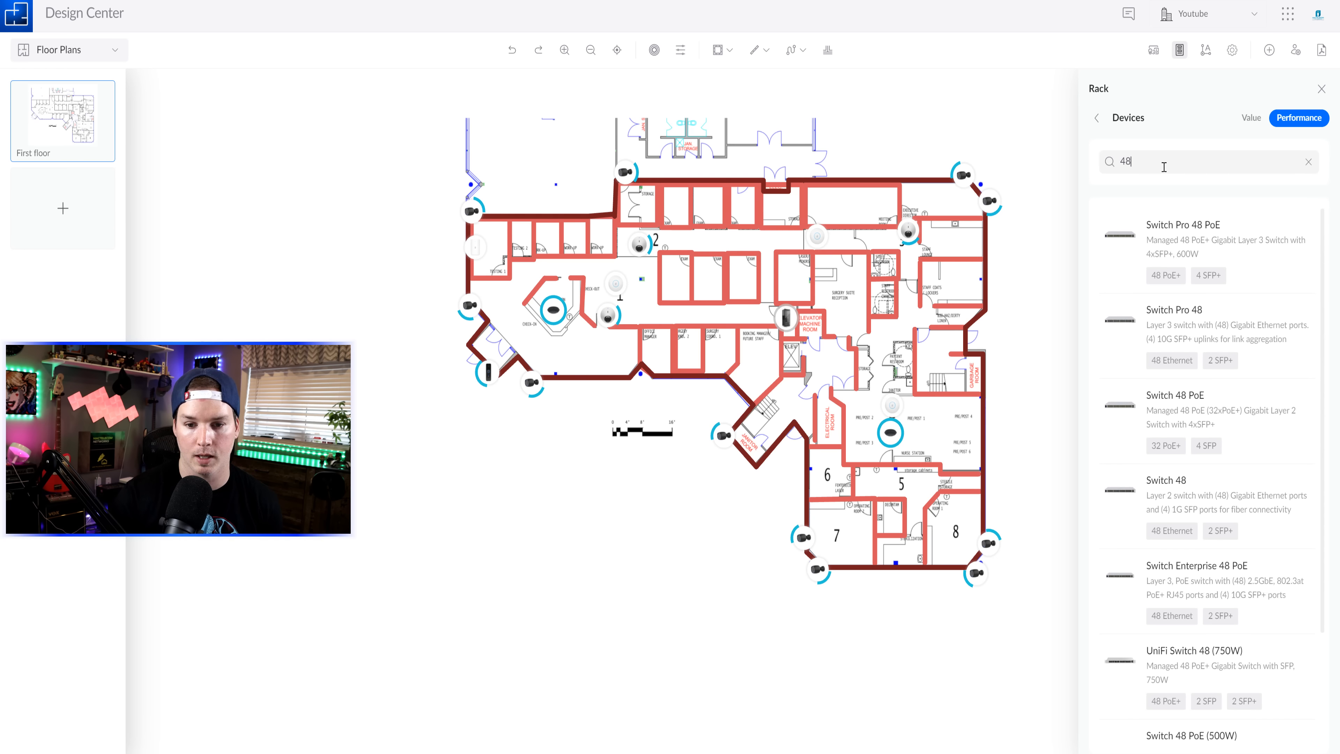
double_click(1223, 243)
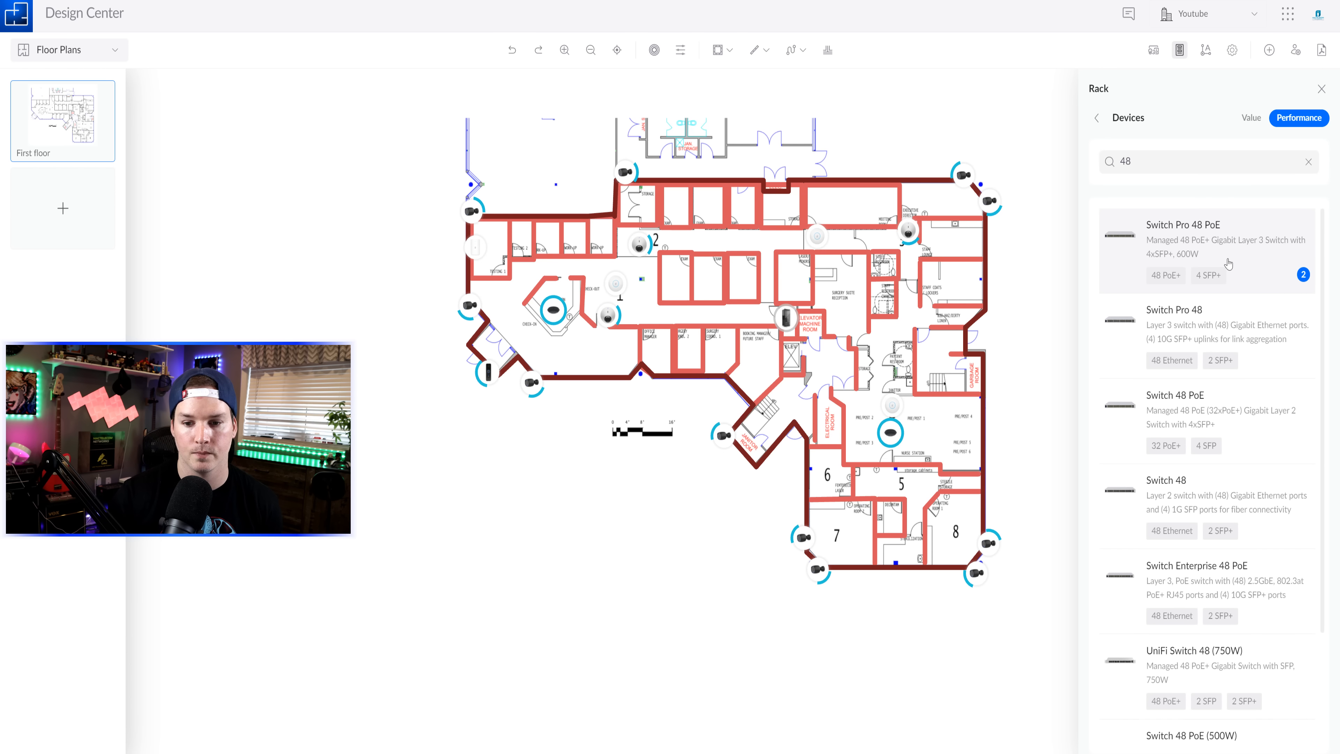
left_click(1097, 119)
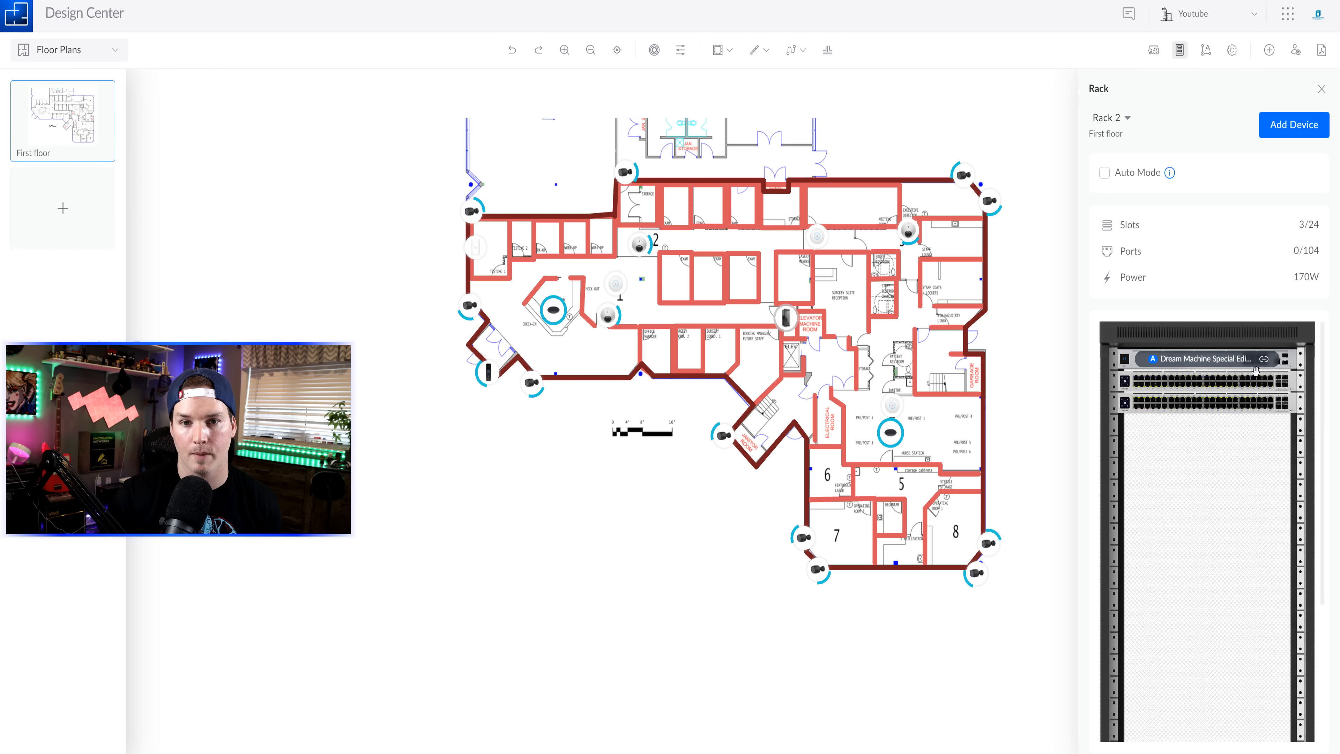
Move the two 48-port switches to leave a free slot above each, and add two UniFi Patch Panels to fill the gaps.
mouse_move(1250, 382)
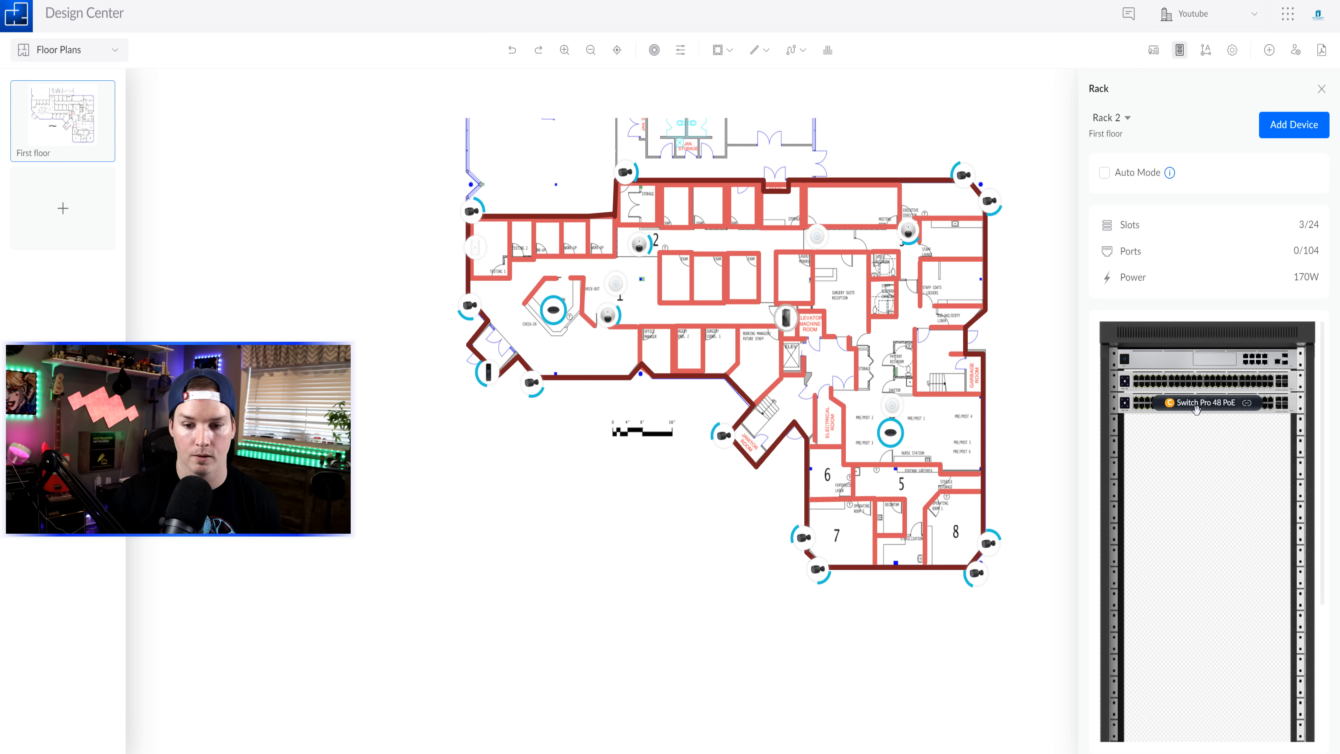
left_click_drag(1162, 411, 1151, 492)
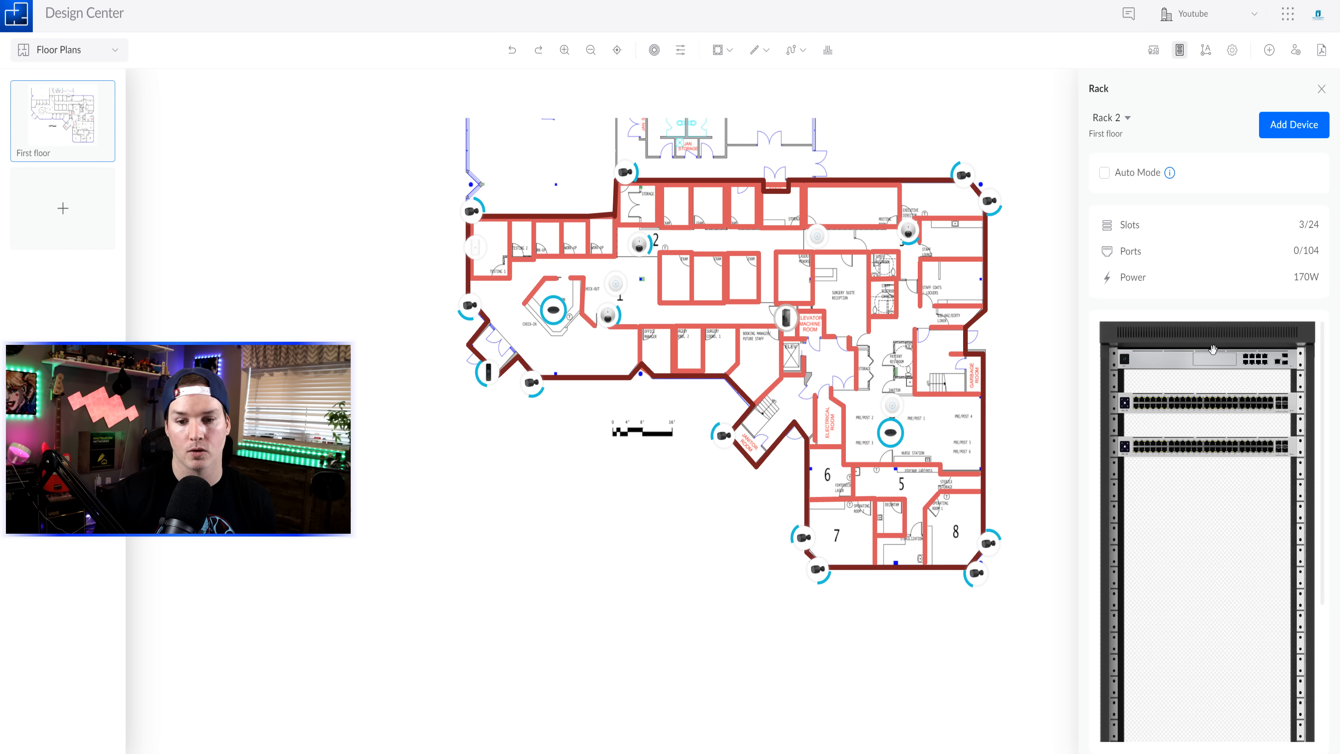
left_click(1308, 129)
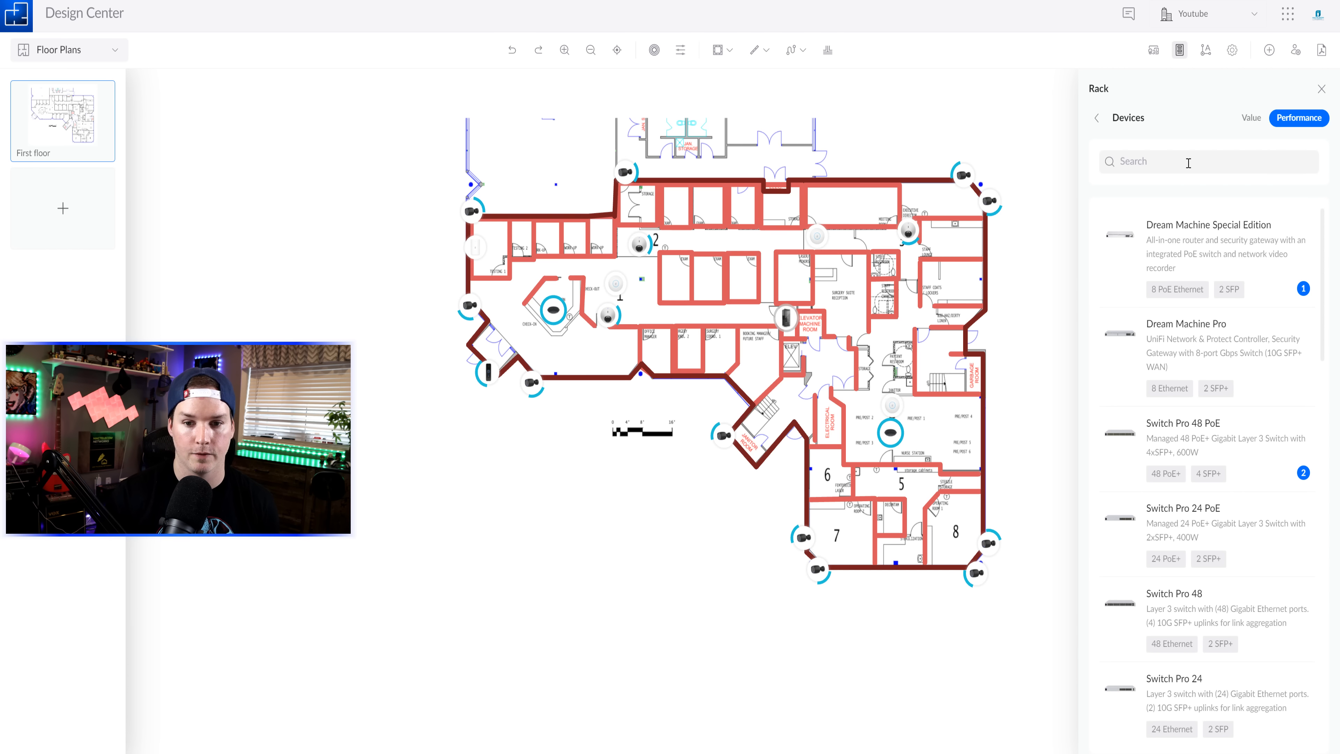
type("pat")
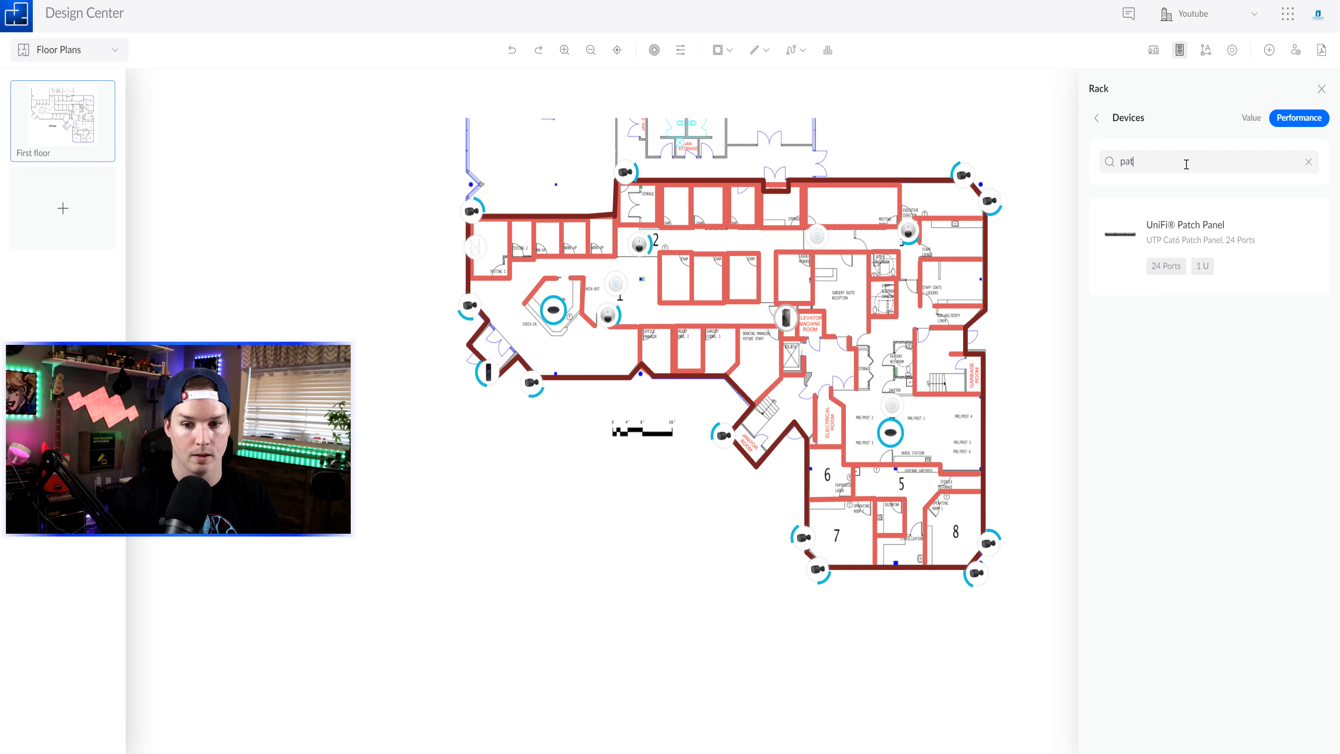
left_click(1211, 235)
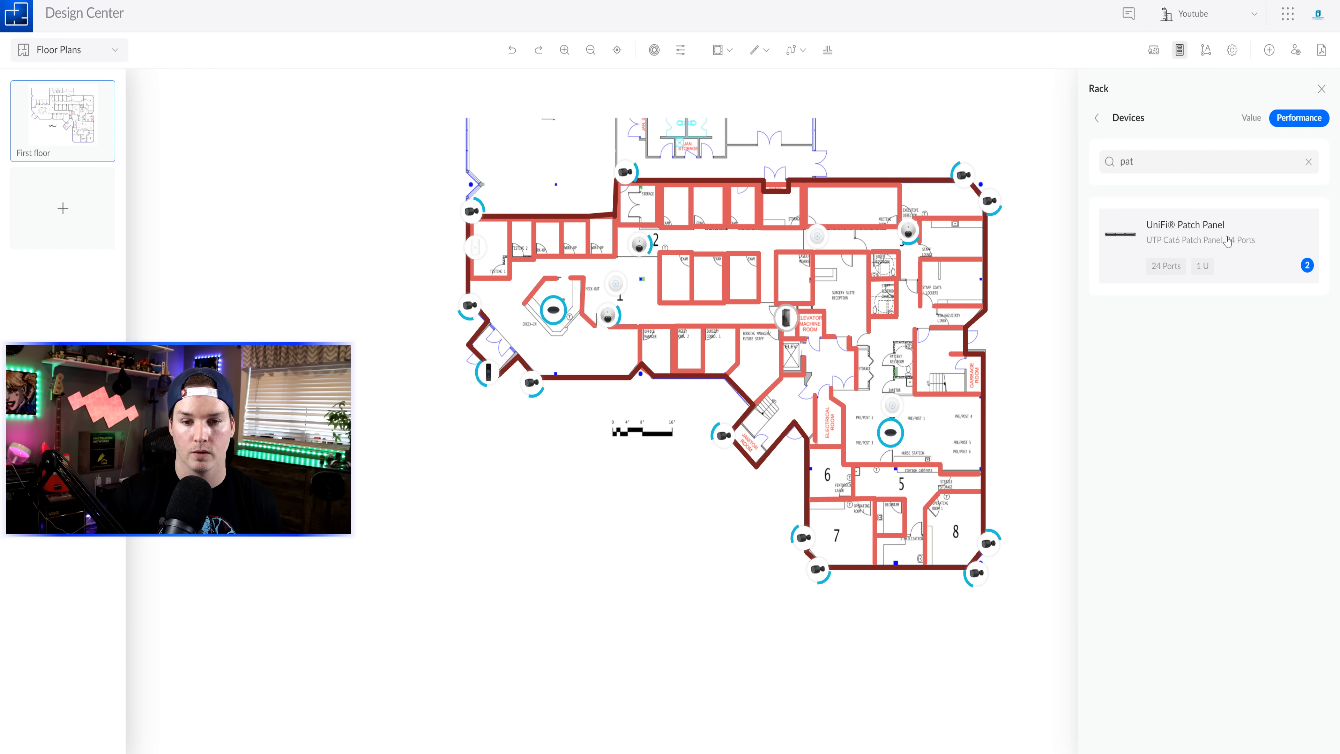
left_click(1112, 118)
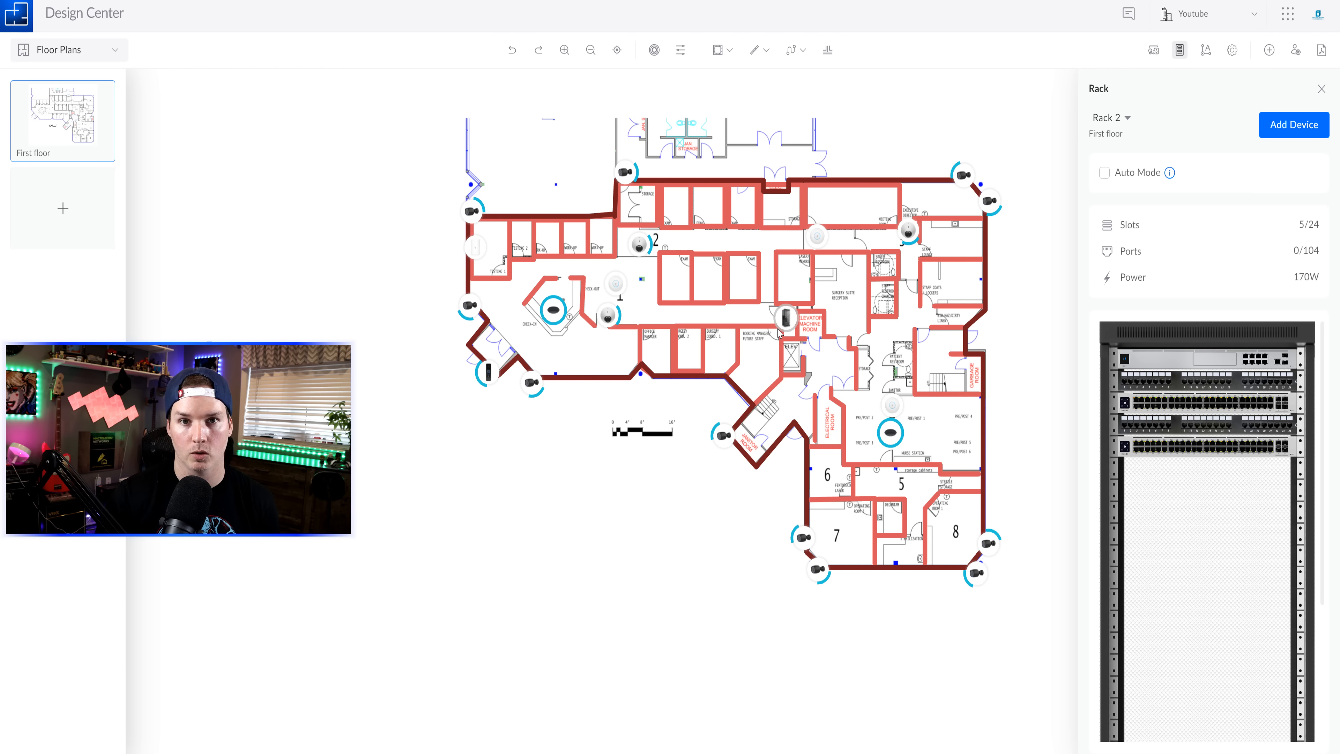
Choose UniFi Indoor Cable CMR and preview the Auto Cable runs between the devices and the rack.
left_click(796, 50)
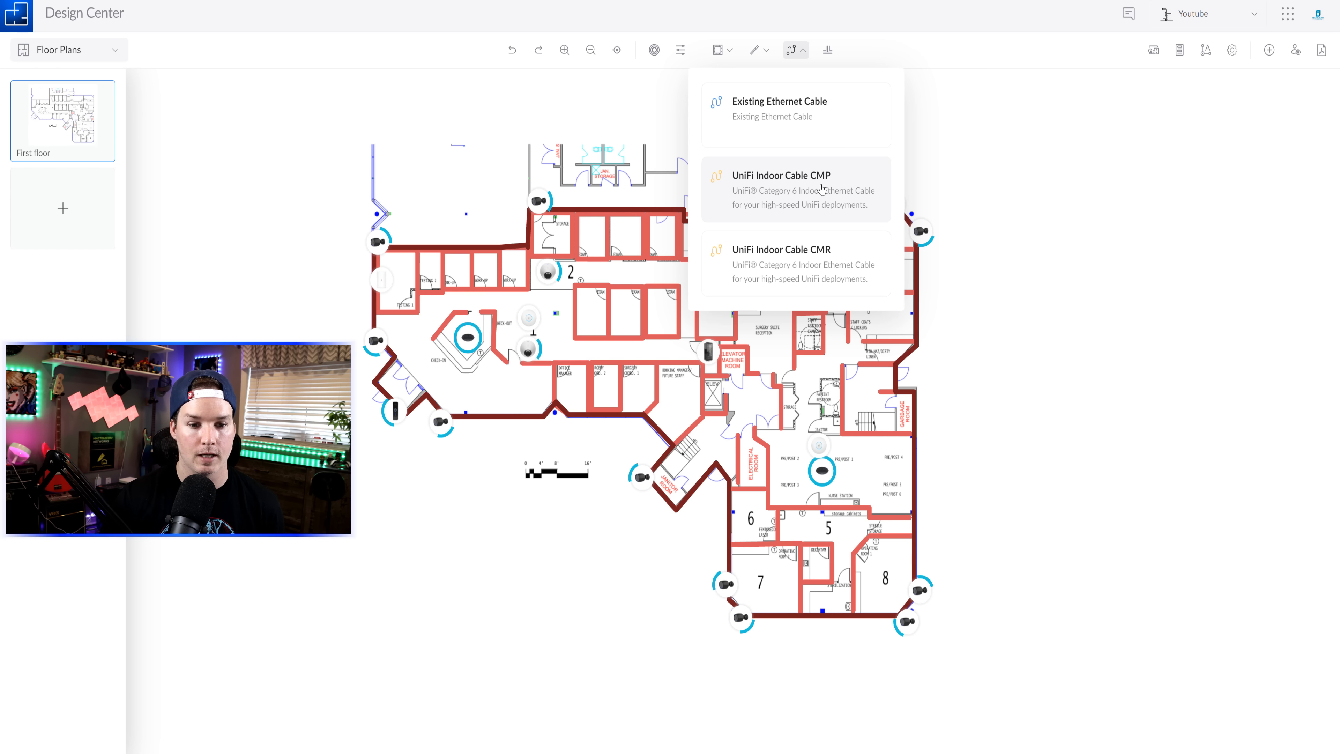
left_click(802, 261)
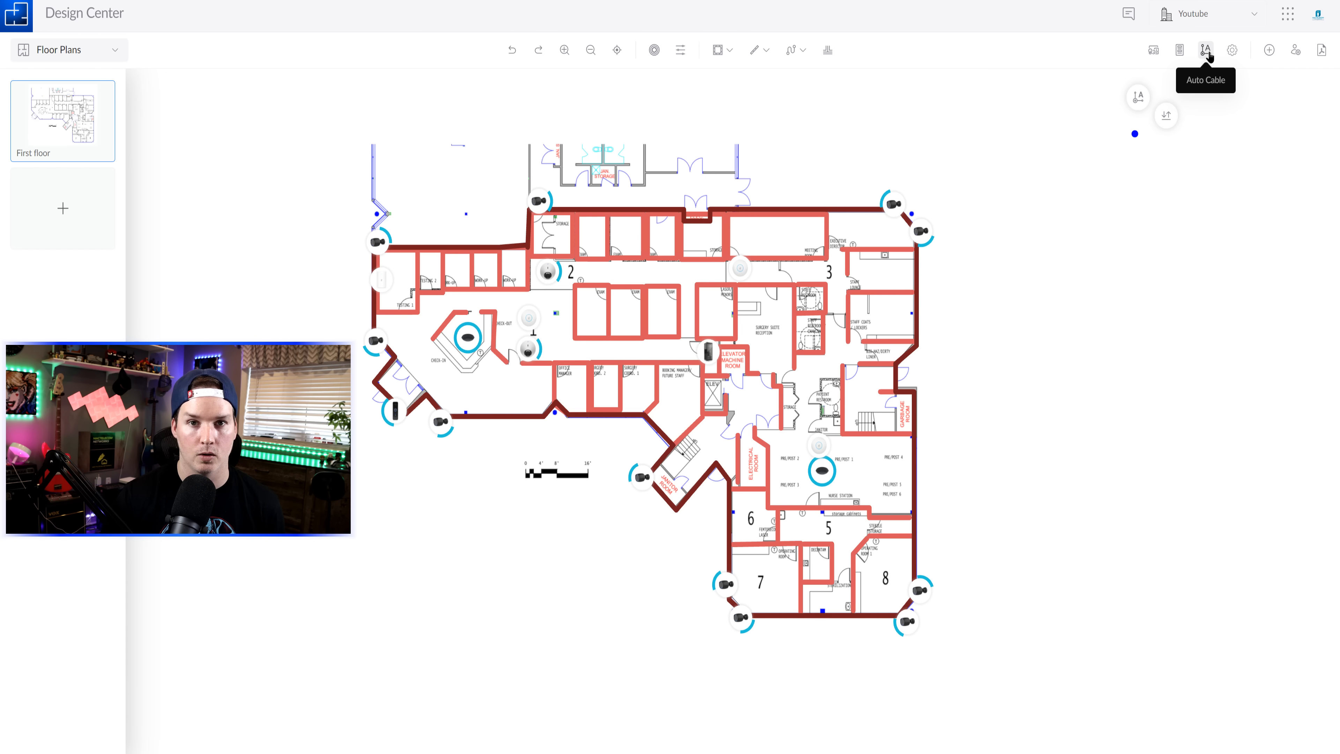
left_click(1207, 52)
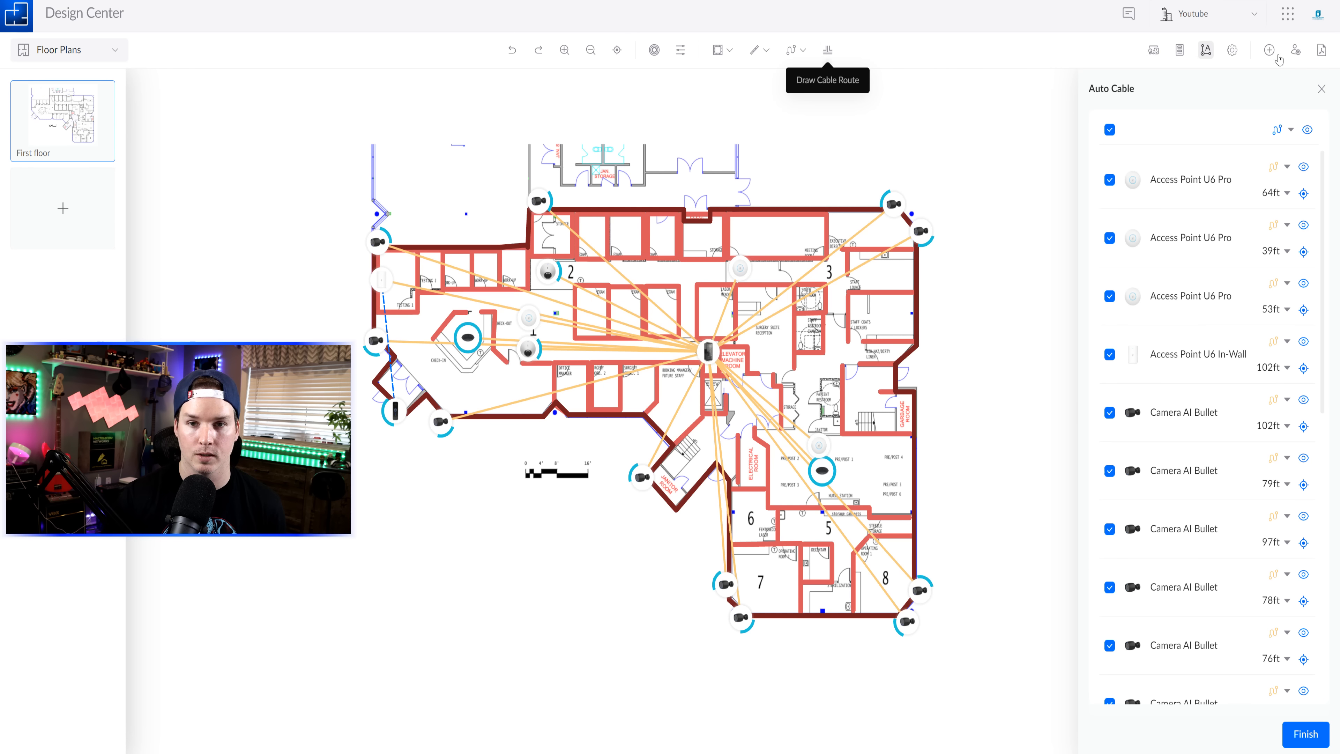
Draw cable routes along the corridors from the testing rooms, area 3 and the pre/post area to the communications rack.
left_click(828, 51)
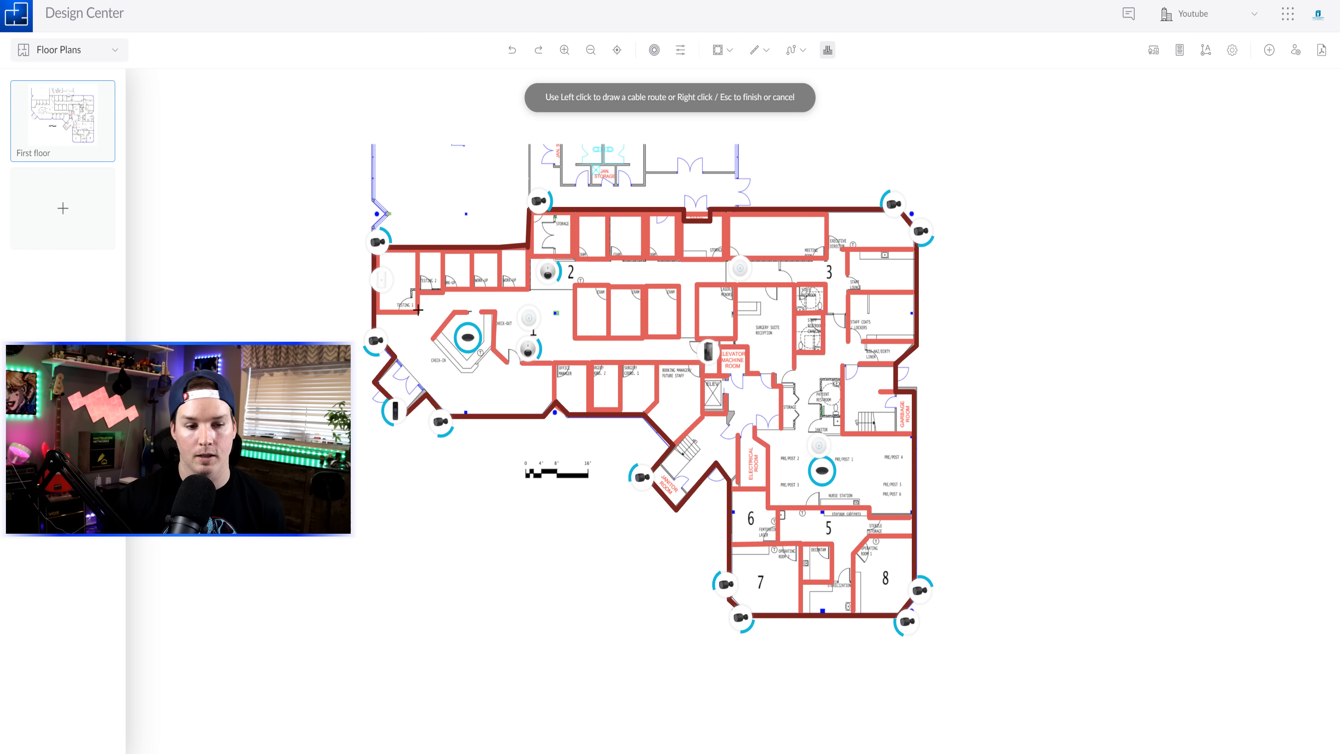
left_click(434, 301)
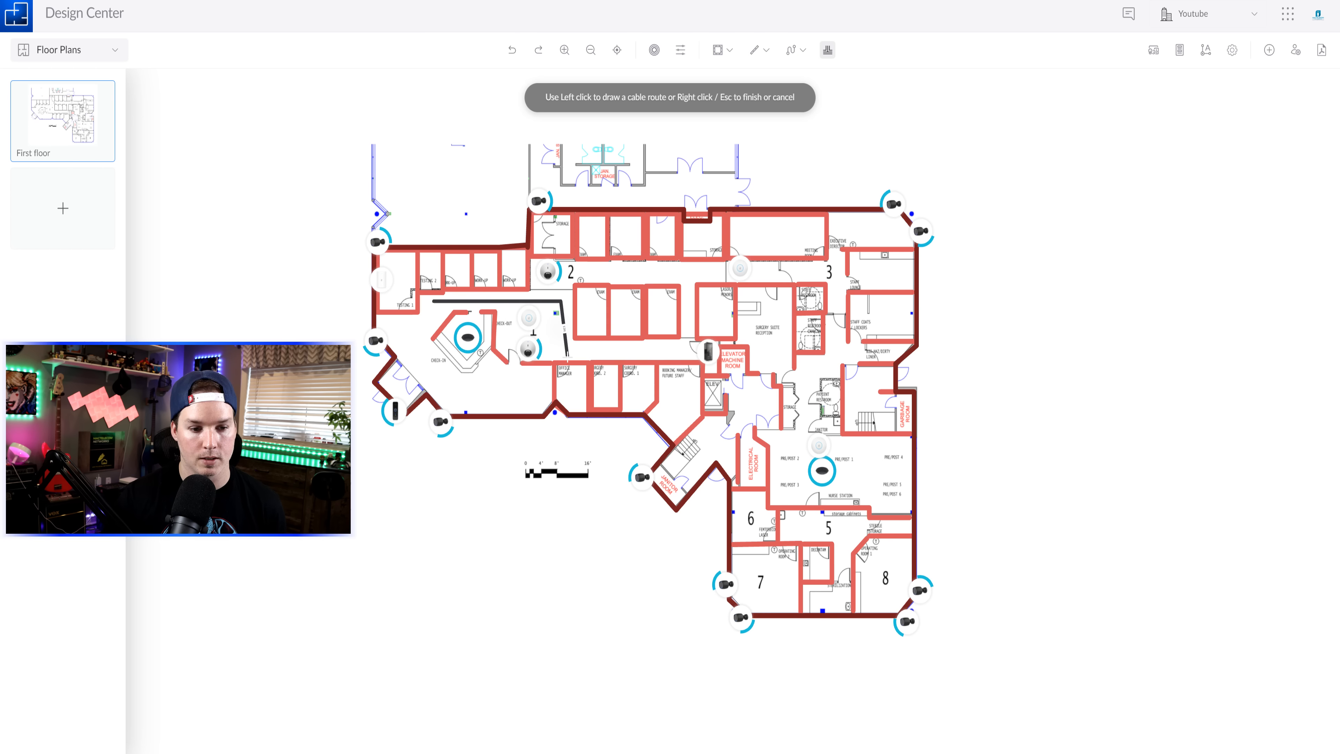
left_click(568, 355)
left_click(708, 351)
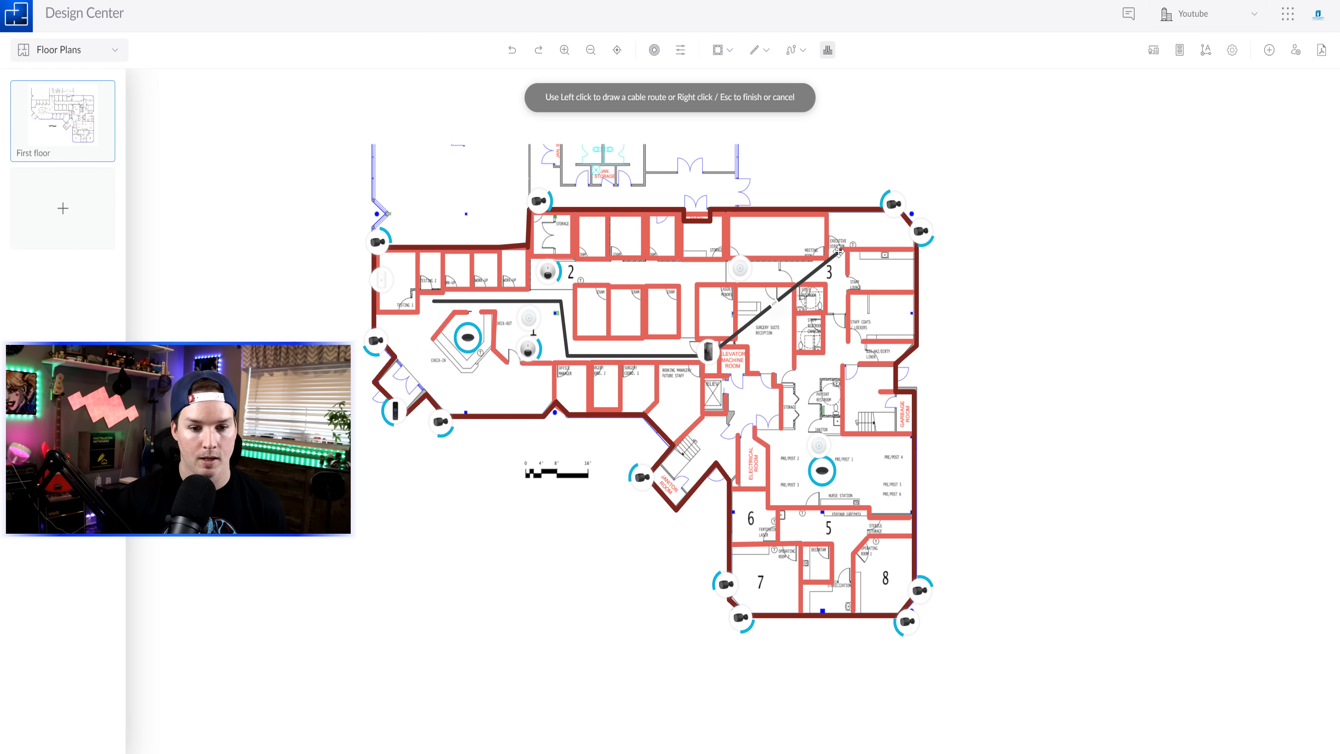
left_click(831, 274)
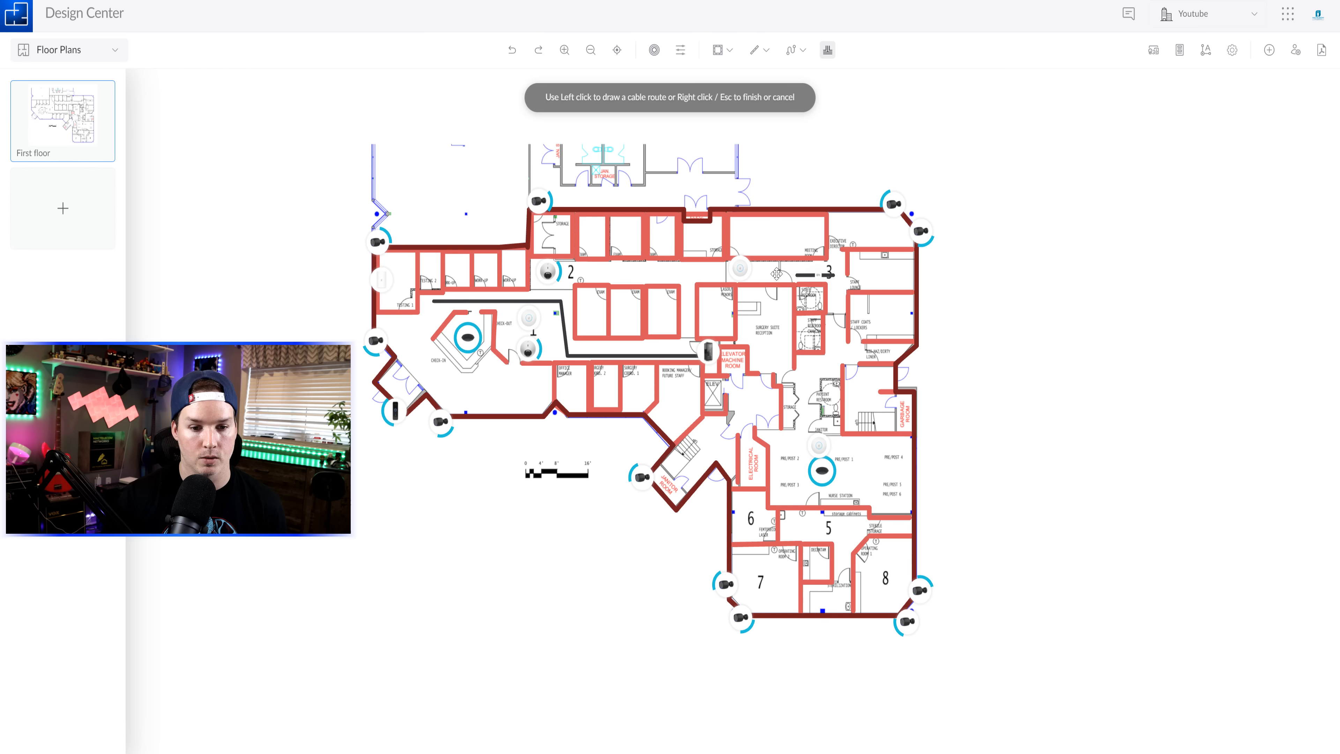
left_click(685, 275)
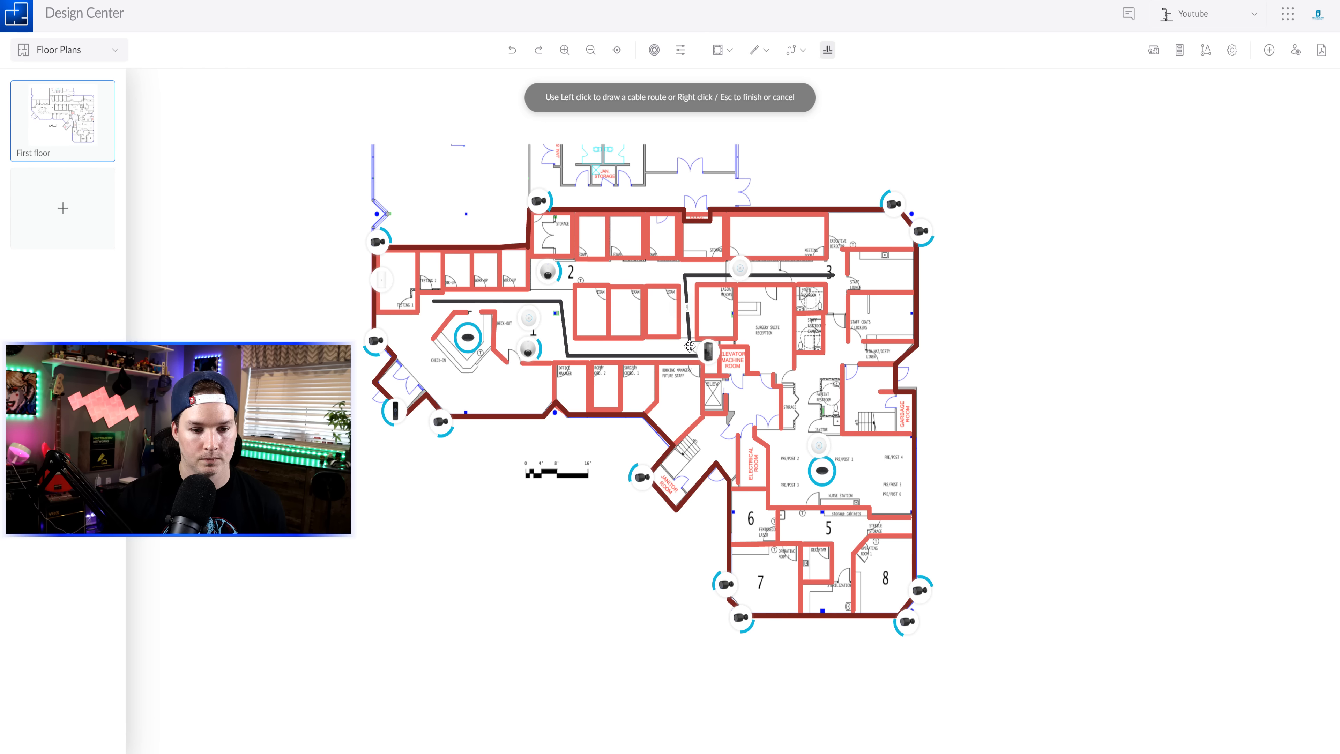
left_click(684, 357)
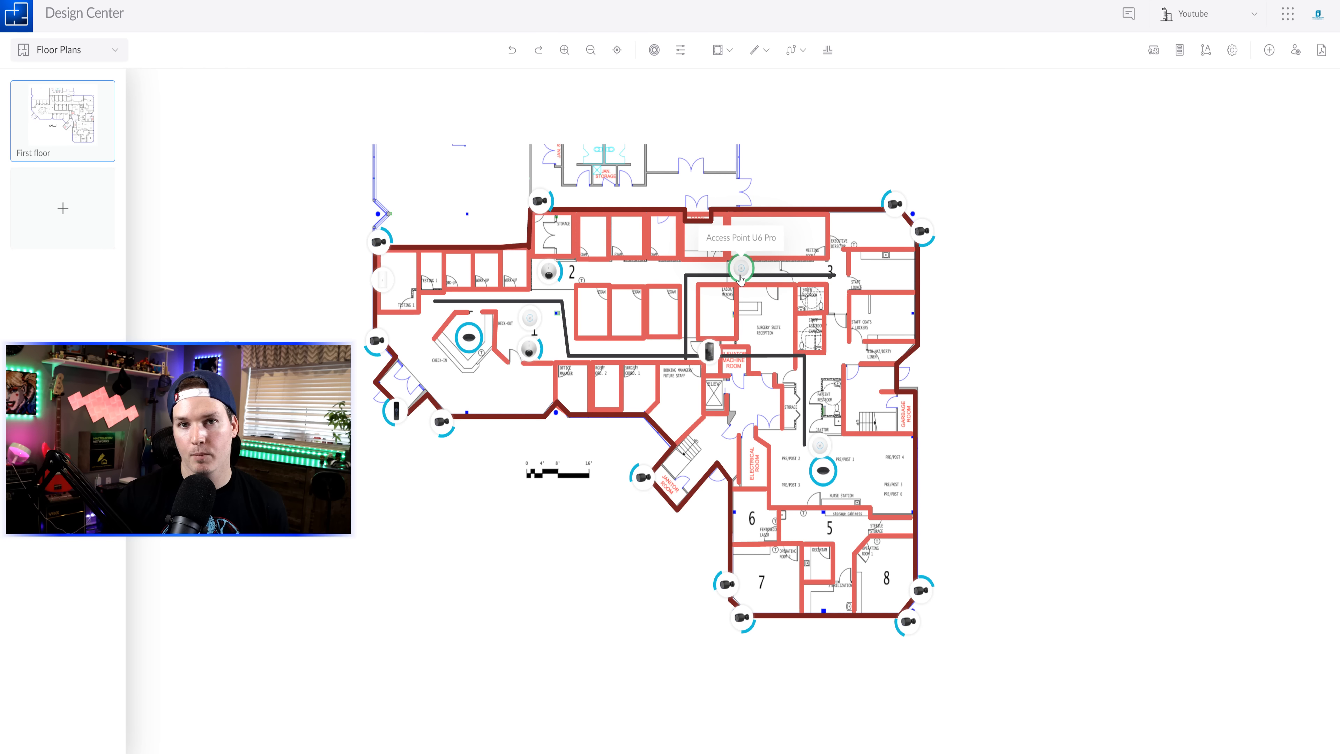
Preview the Auto Cable runs along the drawn routes and review the cable lengths for each device.
left_click(1207, 50)
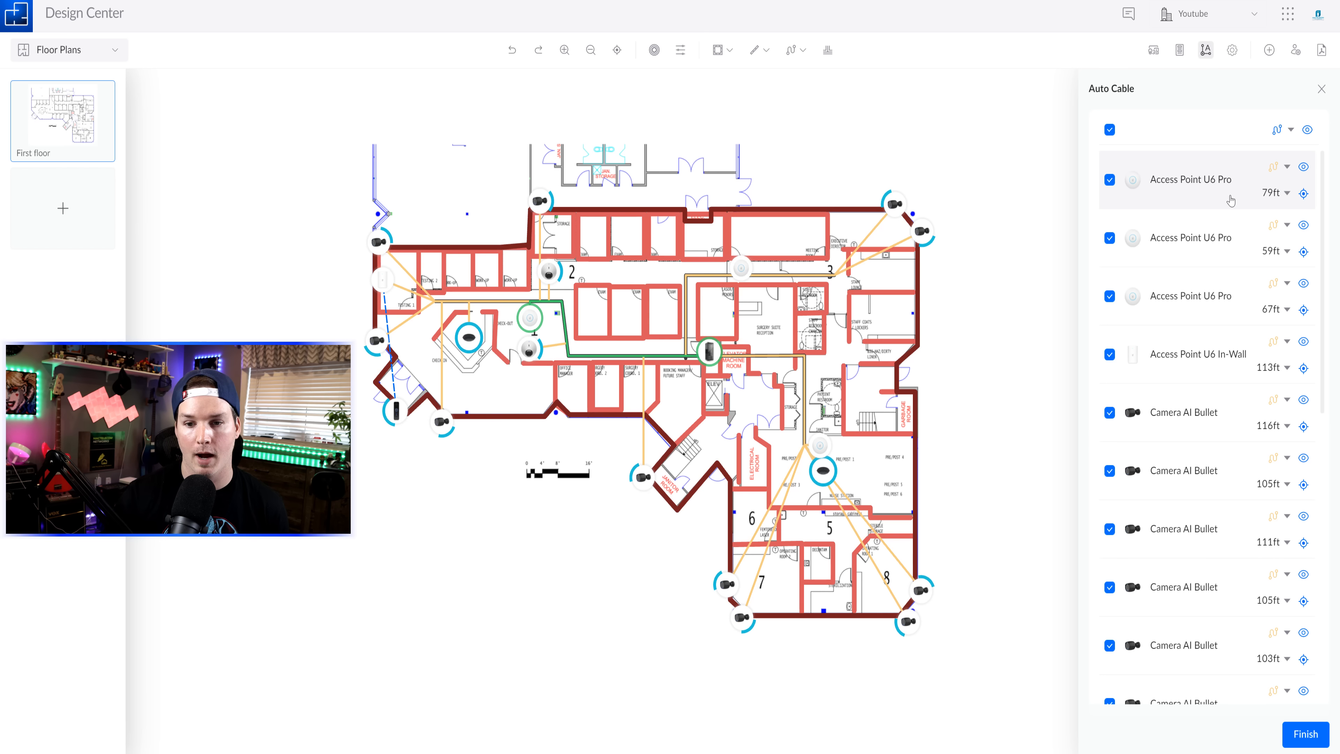
scroll(1274, 197, "down", 6)
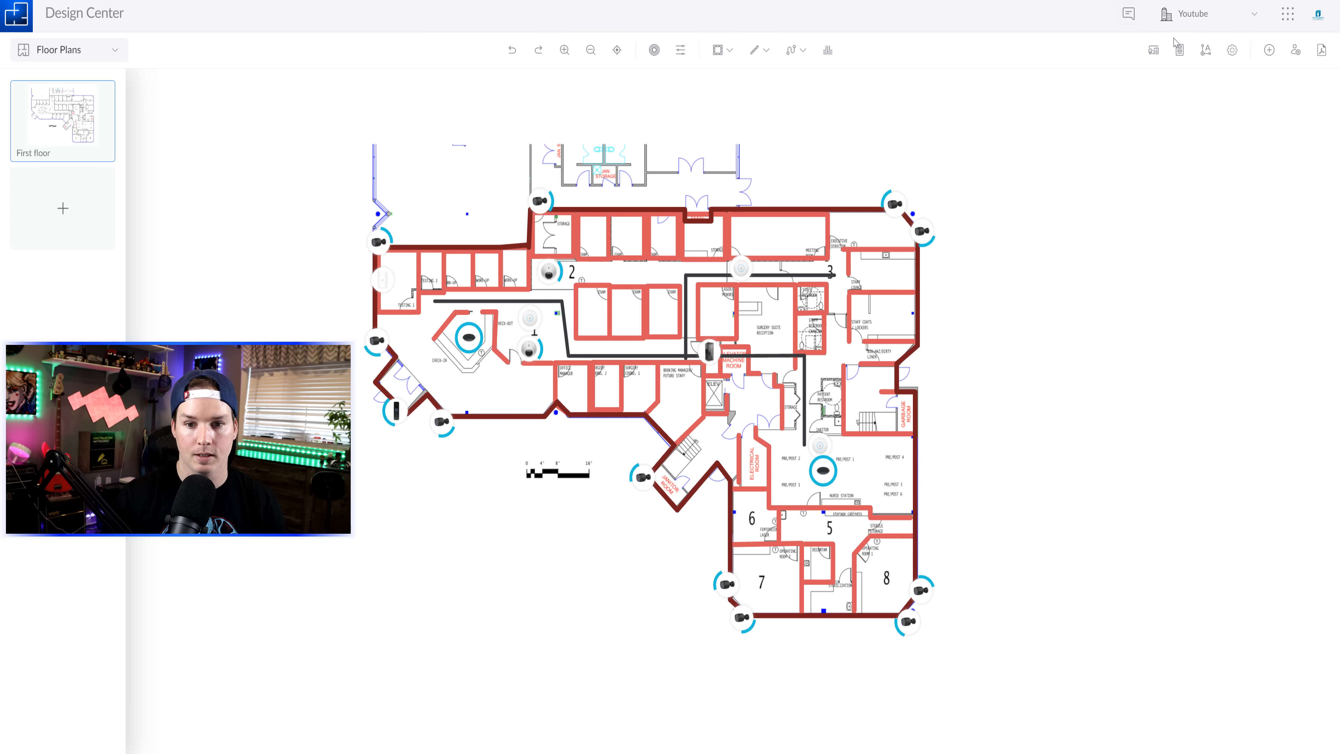
Place four UniFi Wall Socket, 2xRJ45 connectors in the row of rooms along the building's upper wall.
left_click(1154, 53)
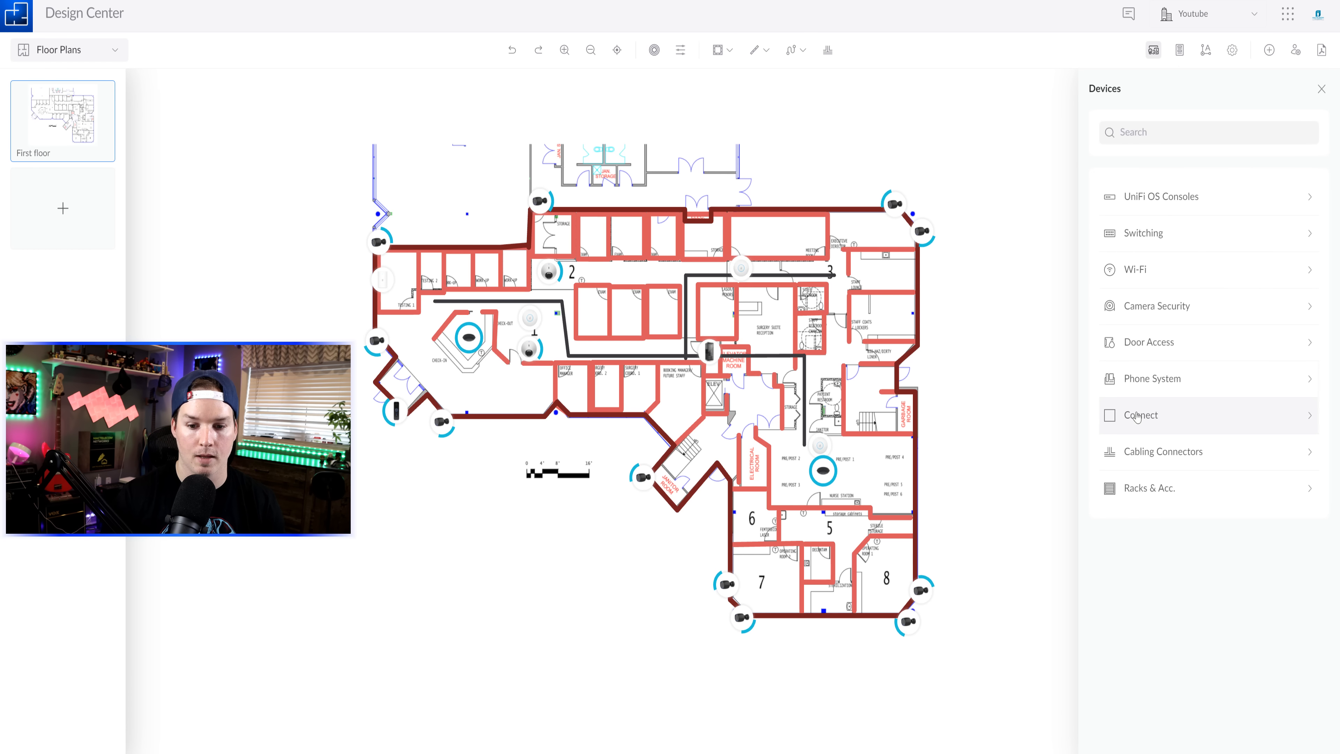
left_click(1143, 453)
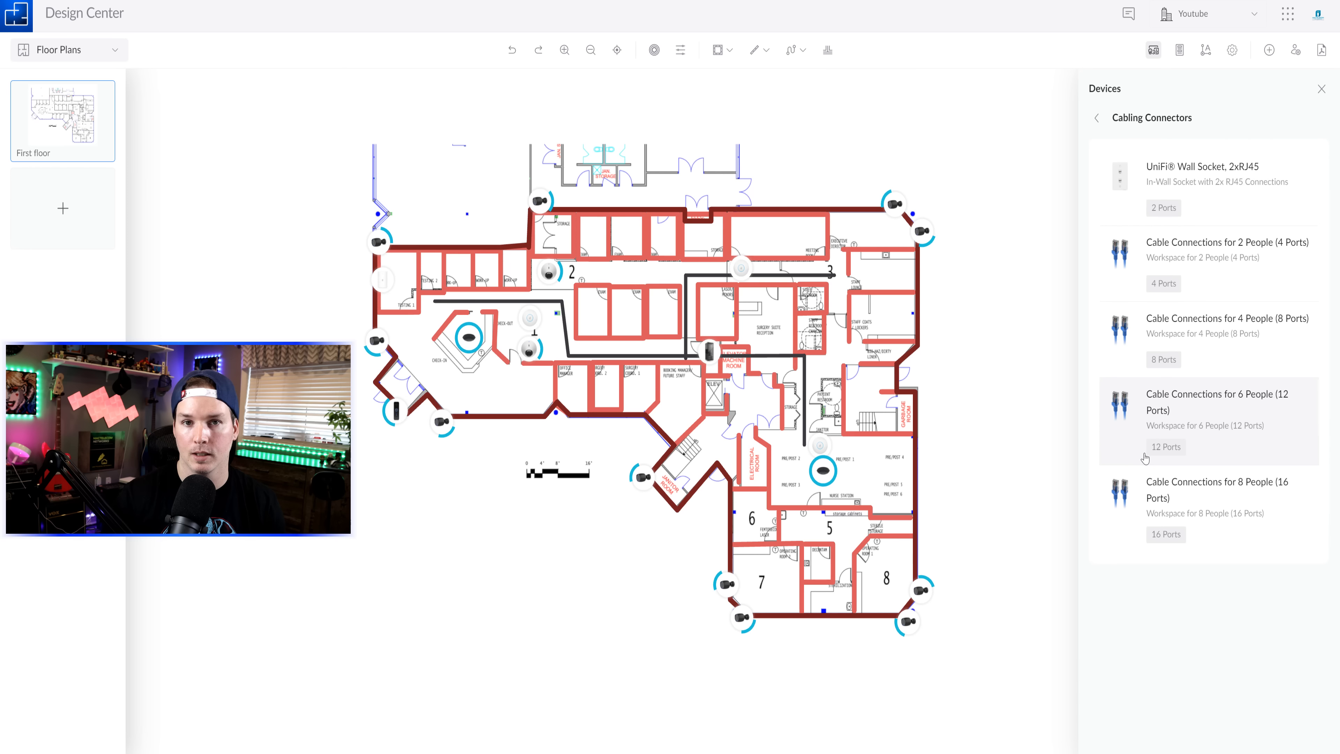
left_click(1199, 183)
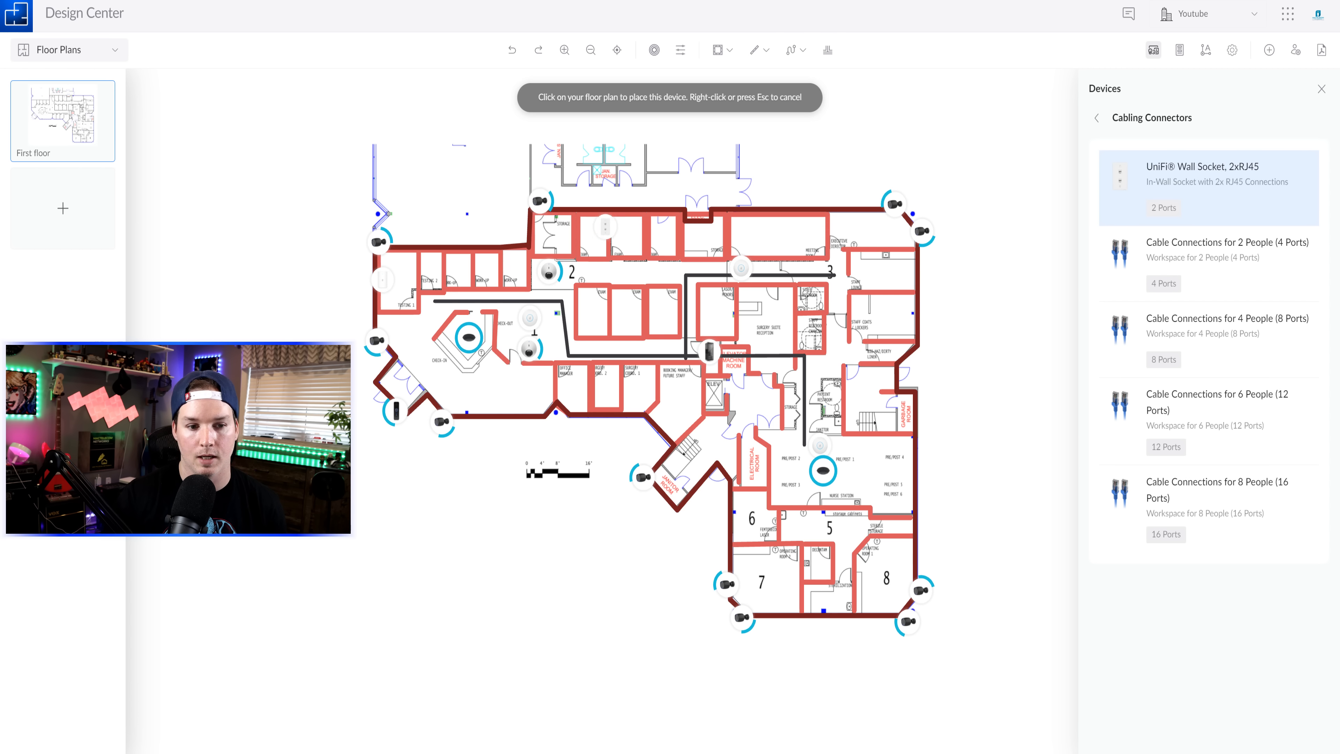
left_click(578, 235)
left_click(617, 235)
left_click(659, 235)
left_click(736, 233)
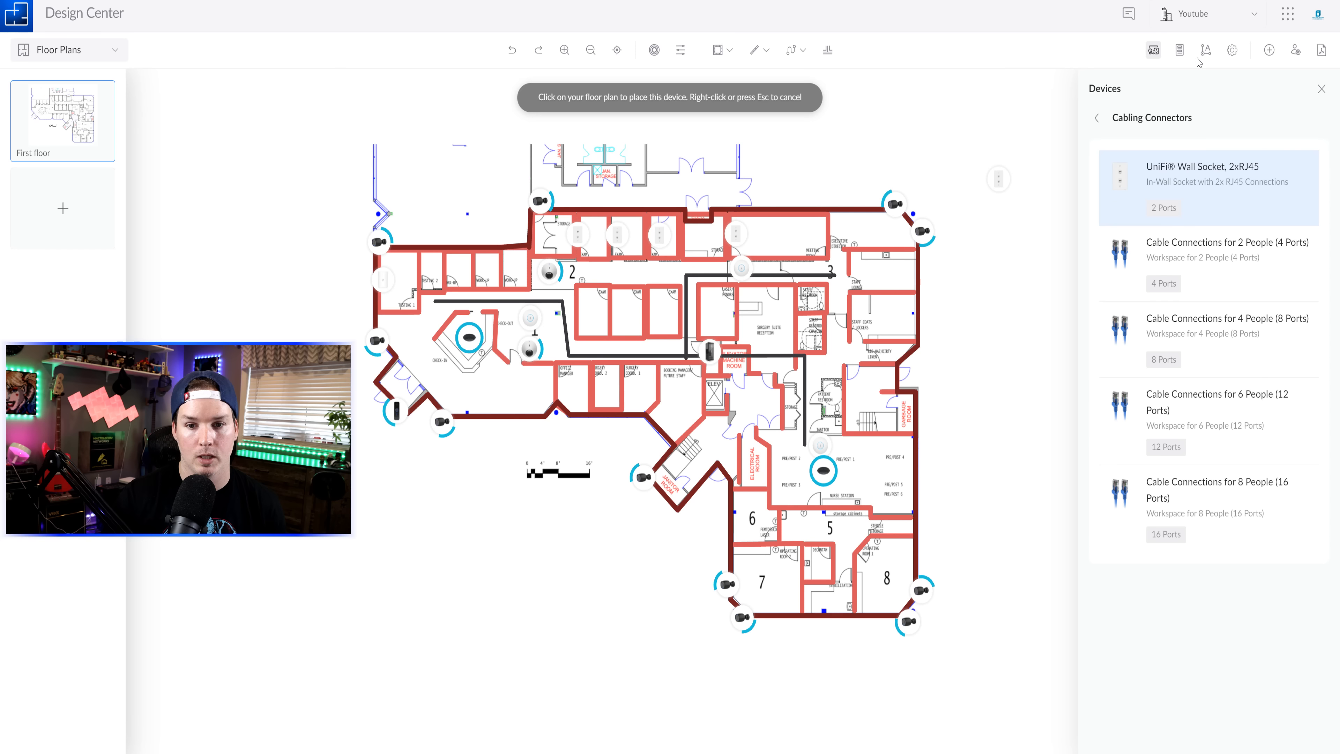
Generate the Auto Cable runs for all devices, including the new wall sockets.
left_click(1205, 51)
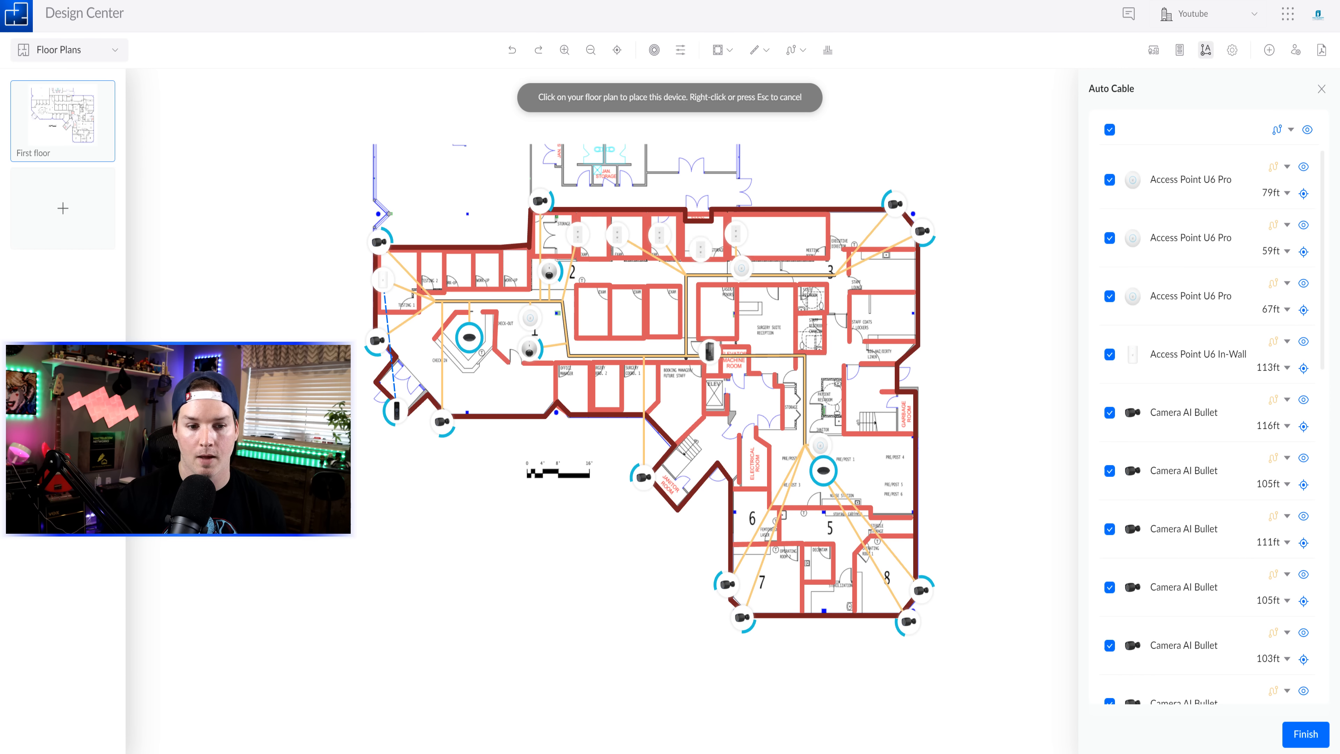
scroll(1258, 459, "down", 15)
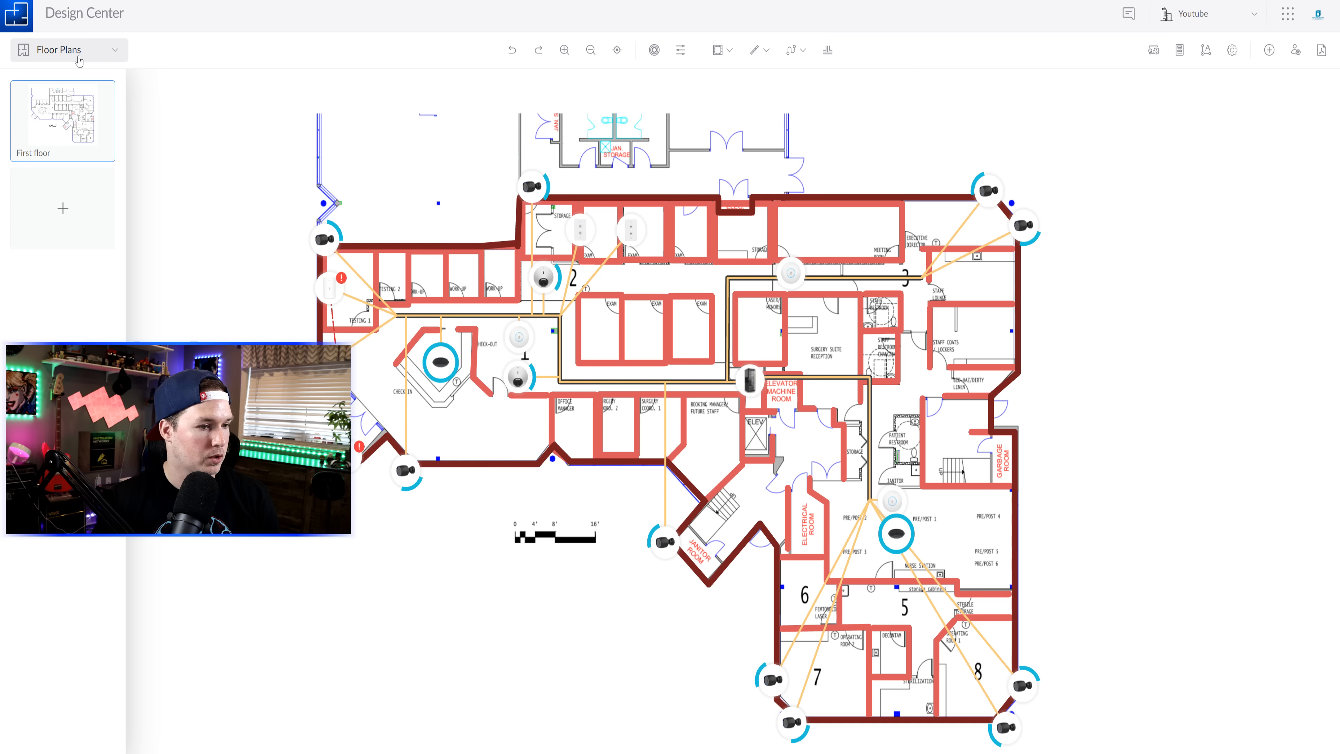
Examine the port assignments of the Dream Machine Special Edition and Switch Pro 48 PoE B in the Port View.
left_click(115, 51)
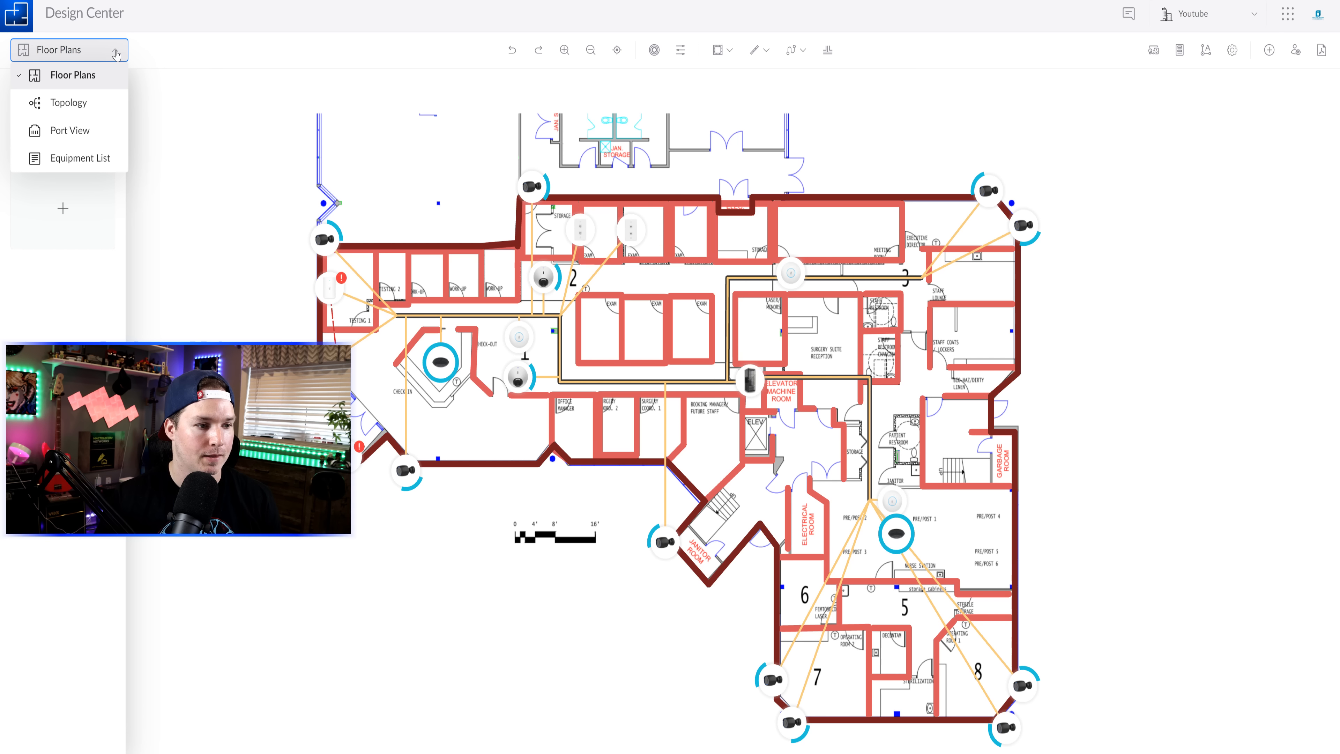
left_click(70, 132)
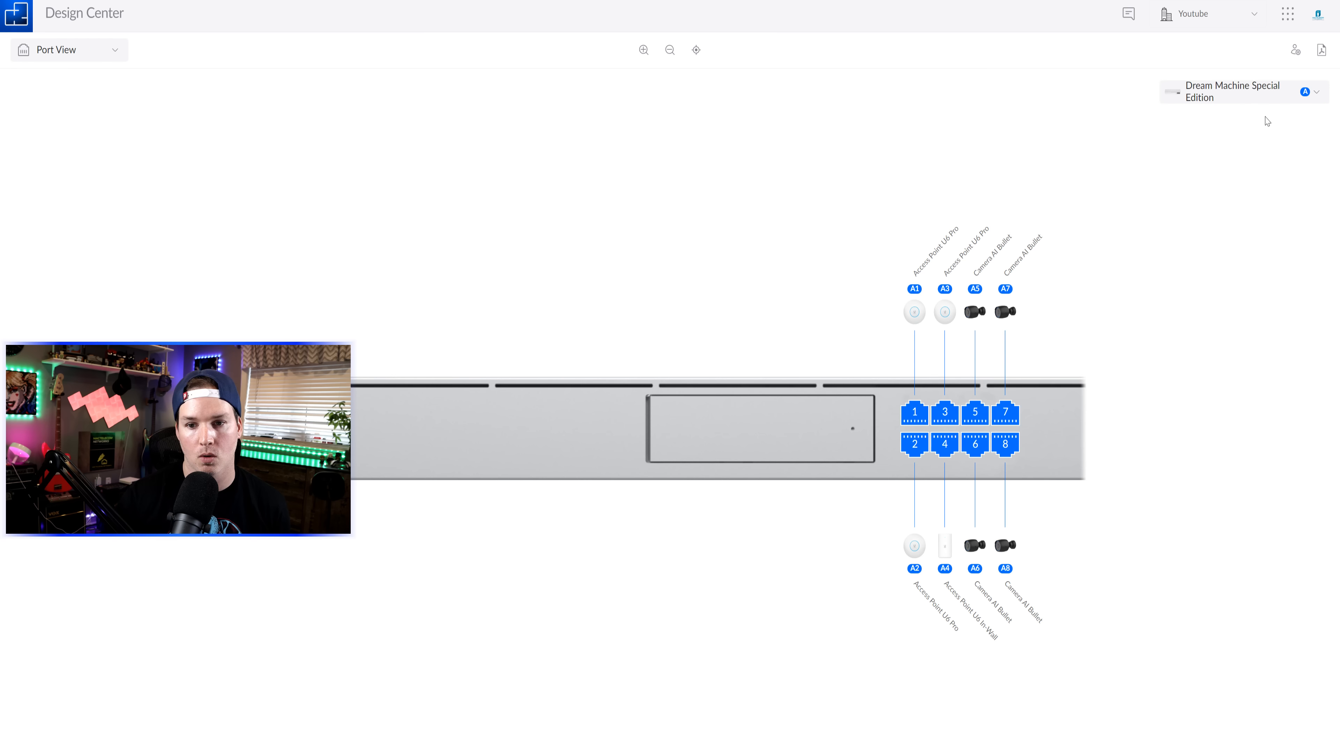
left_click(1285, 89)
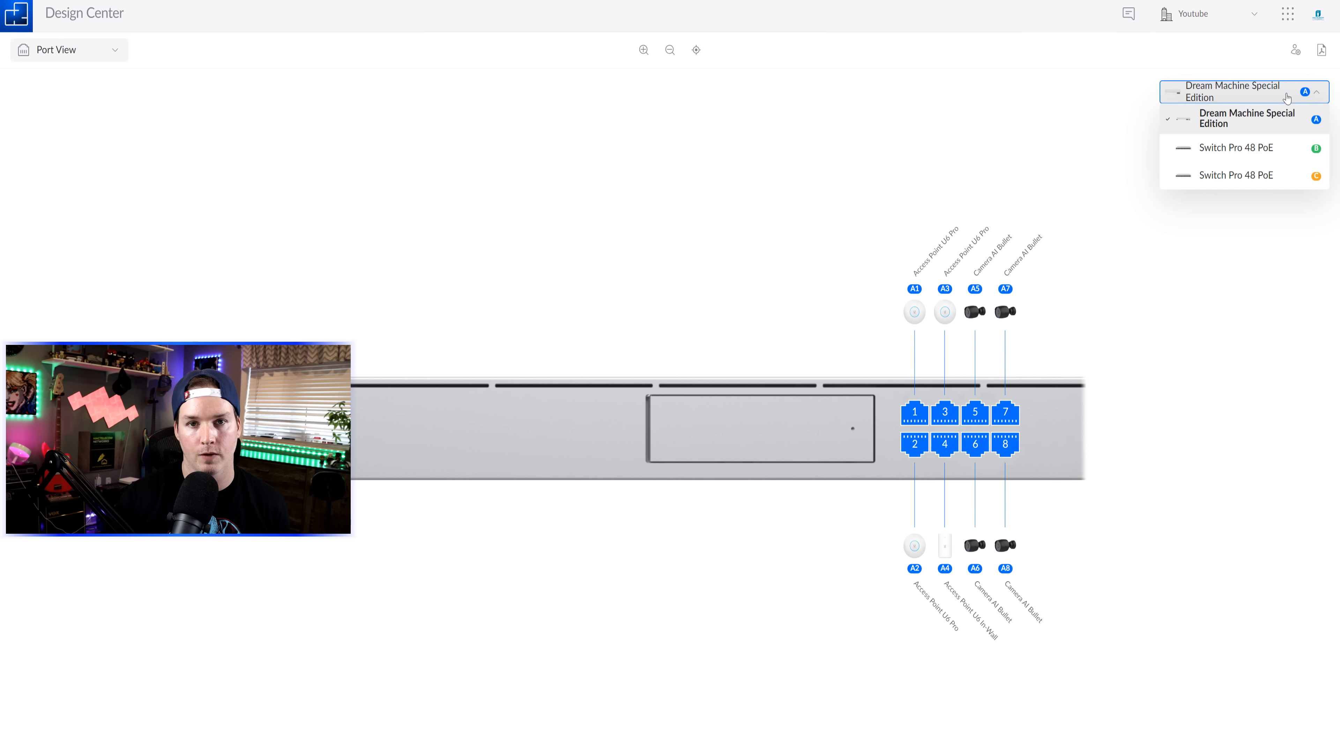
left_click(1283, 153)
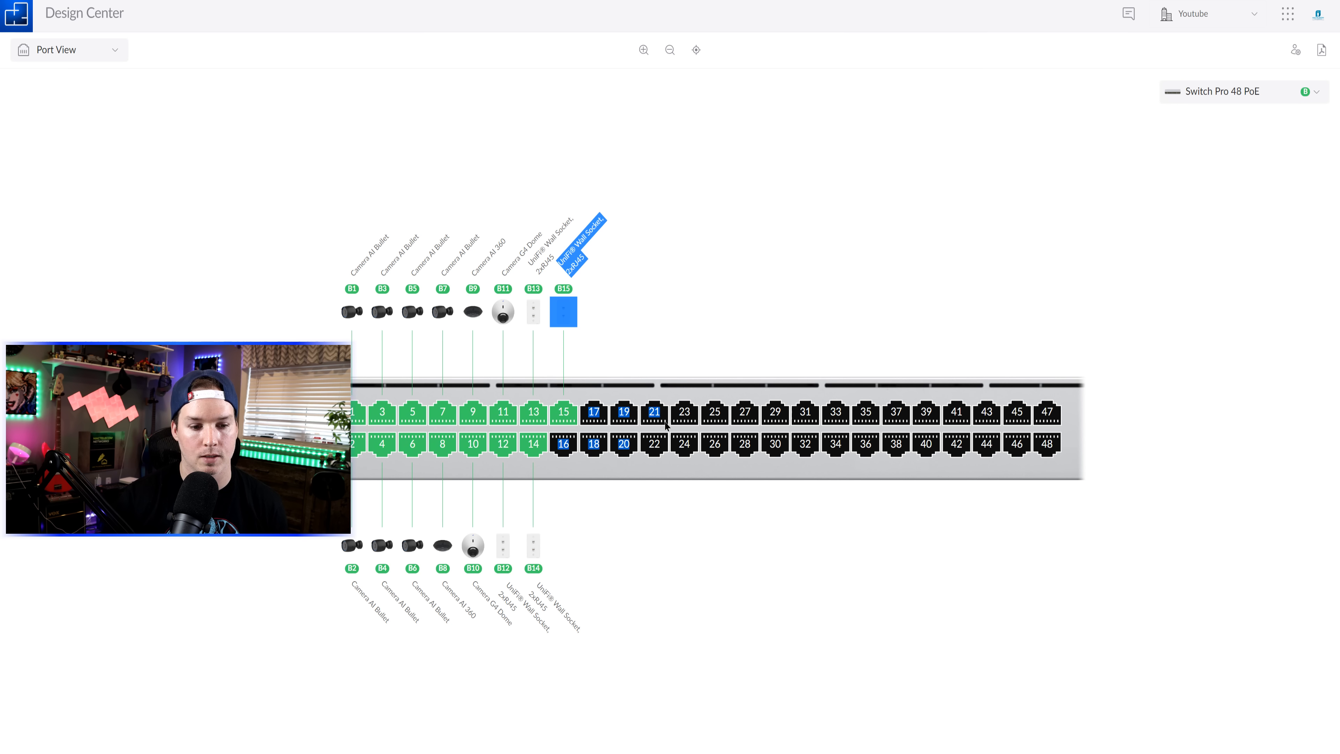
left_click(1278, 105)
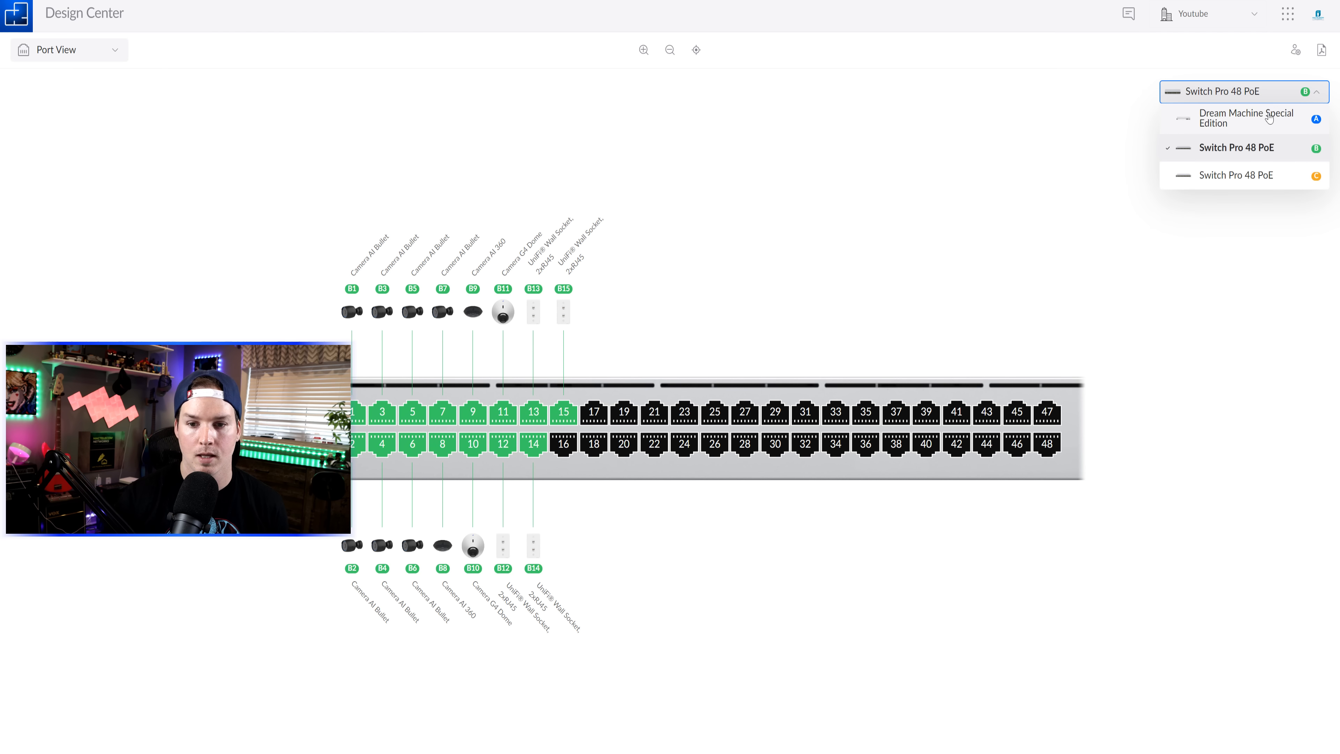
left_click(1214, 119)
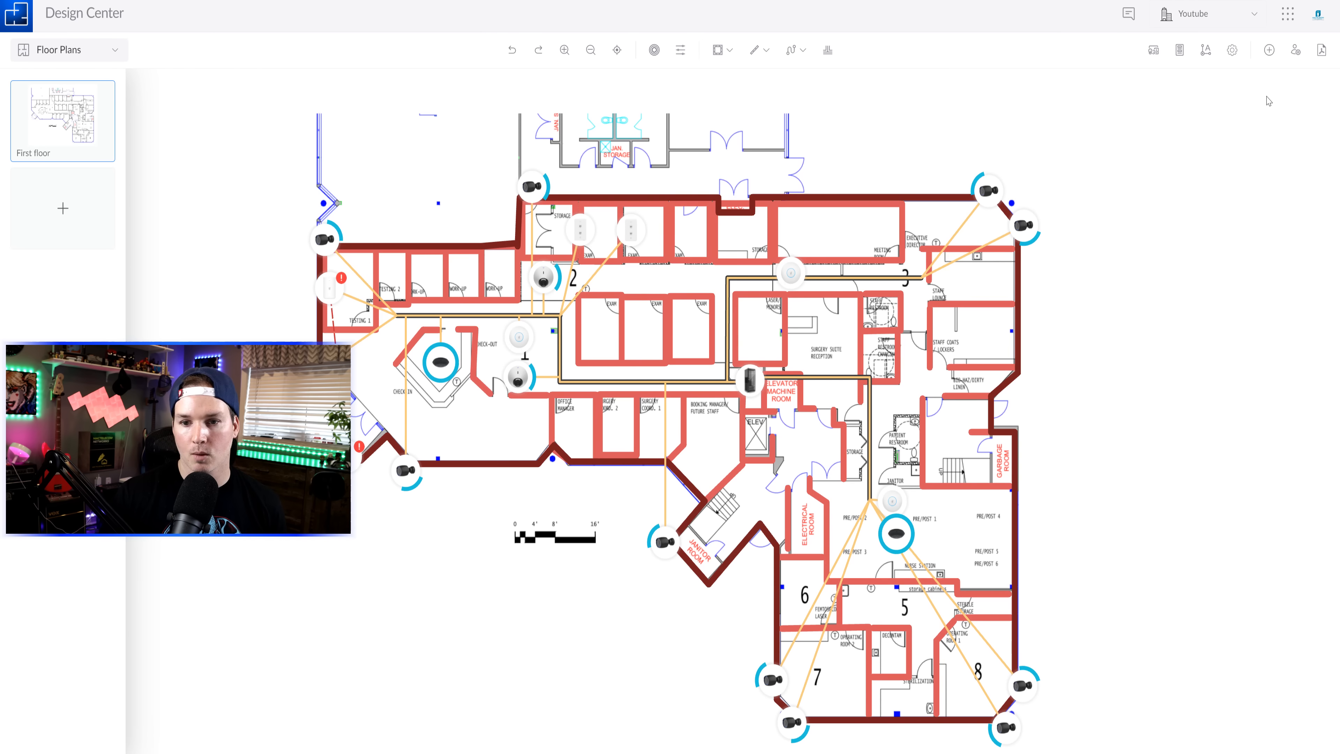
View the project's collaborator settings and the blank email entry for a new collaborator, without inviting anyone.
left_click(1295, 52)
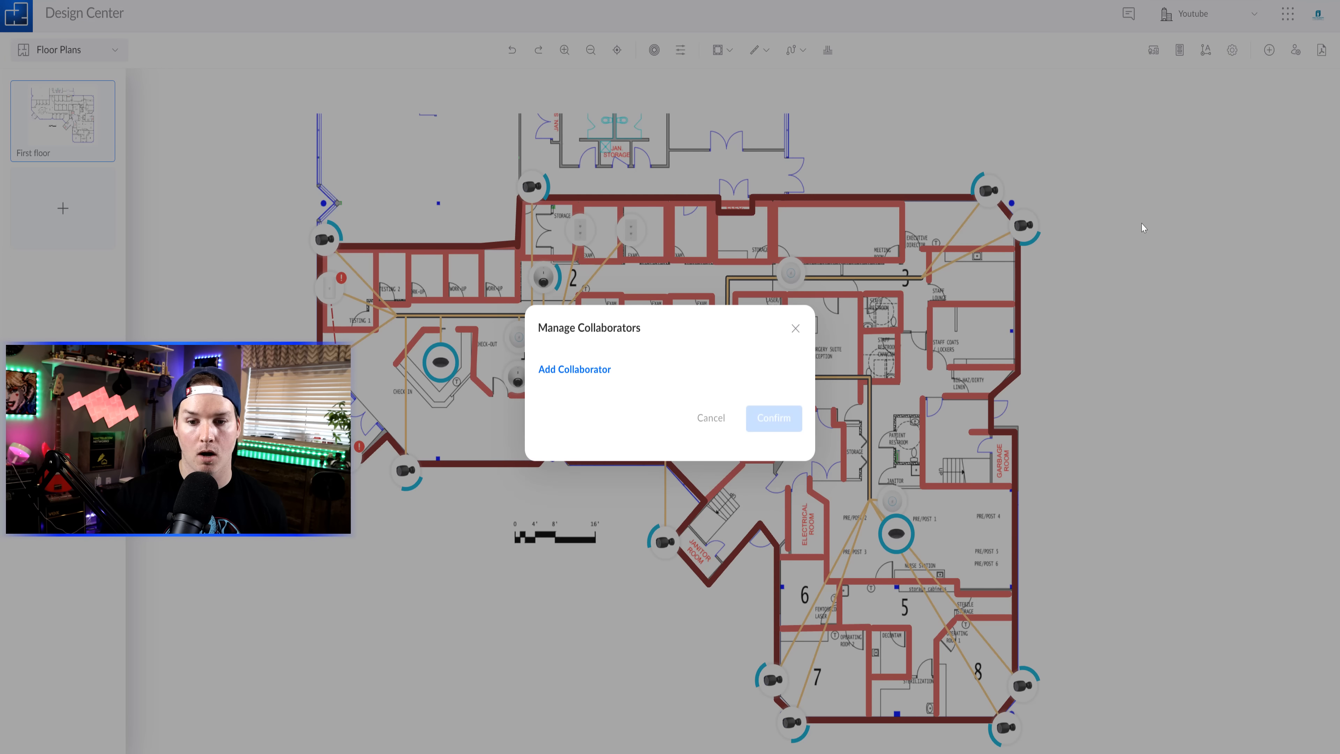
left_click(569, 368)
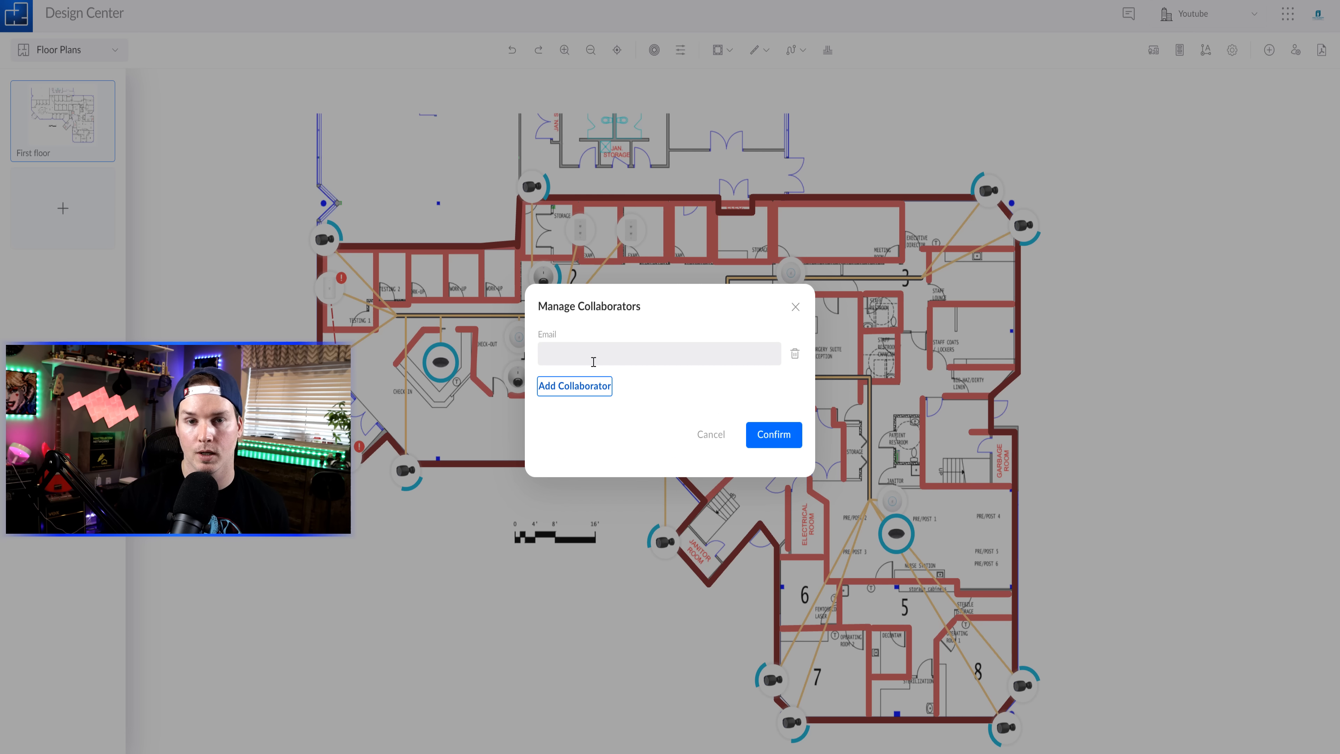
left_click(796, 307)
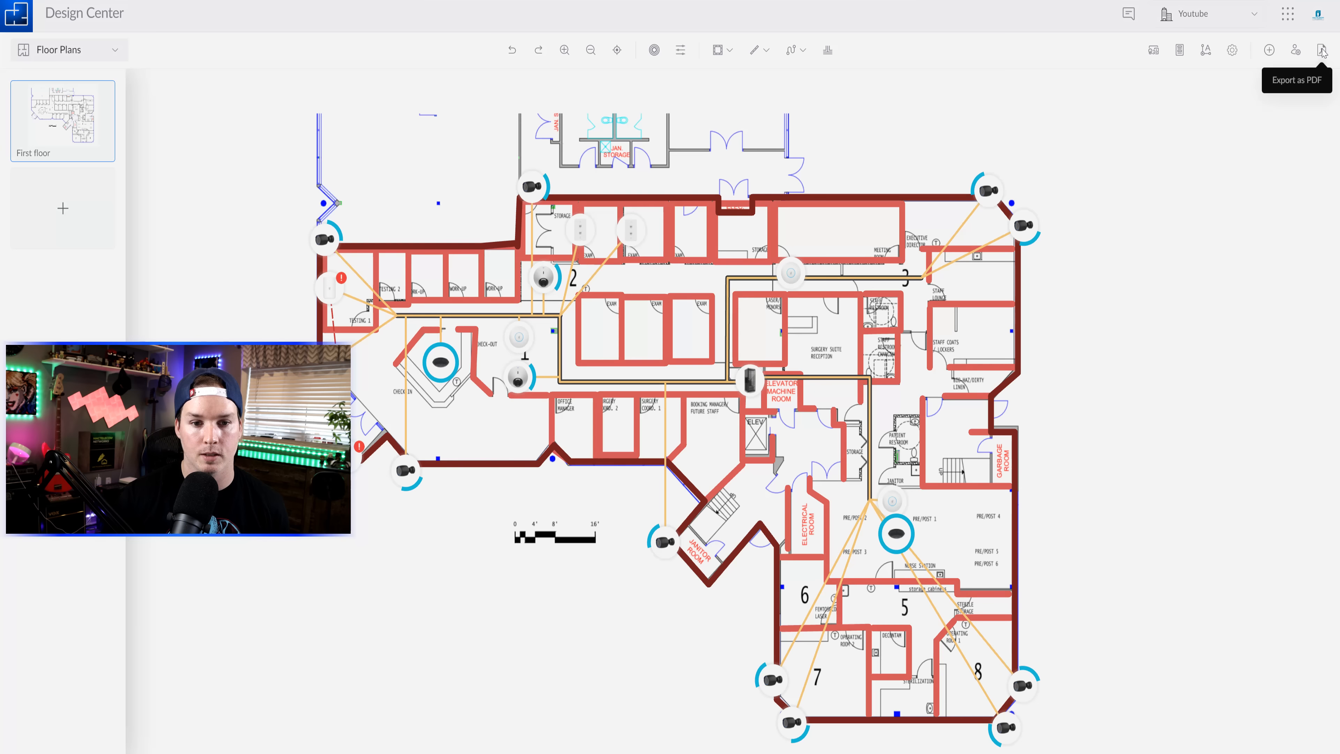
Set up a PDF export of the project that leaves out WiFi Coverage.
left_click(1322, 50)
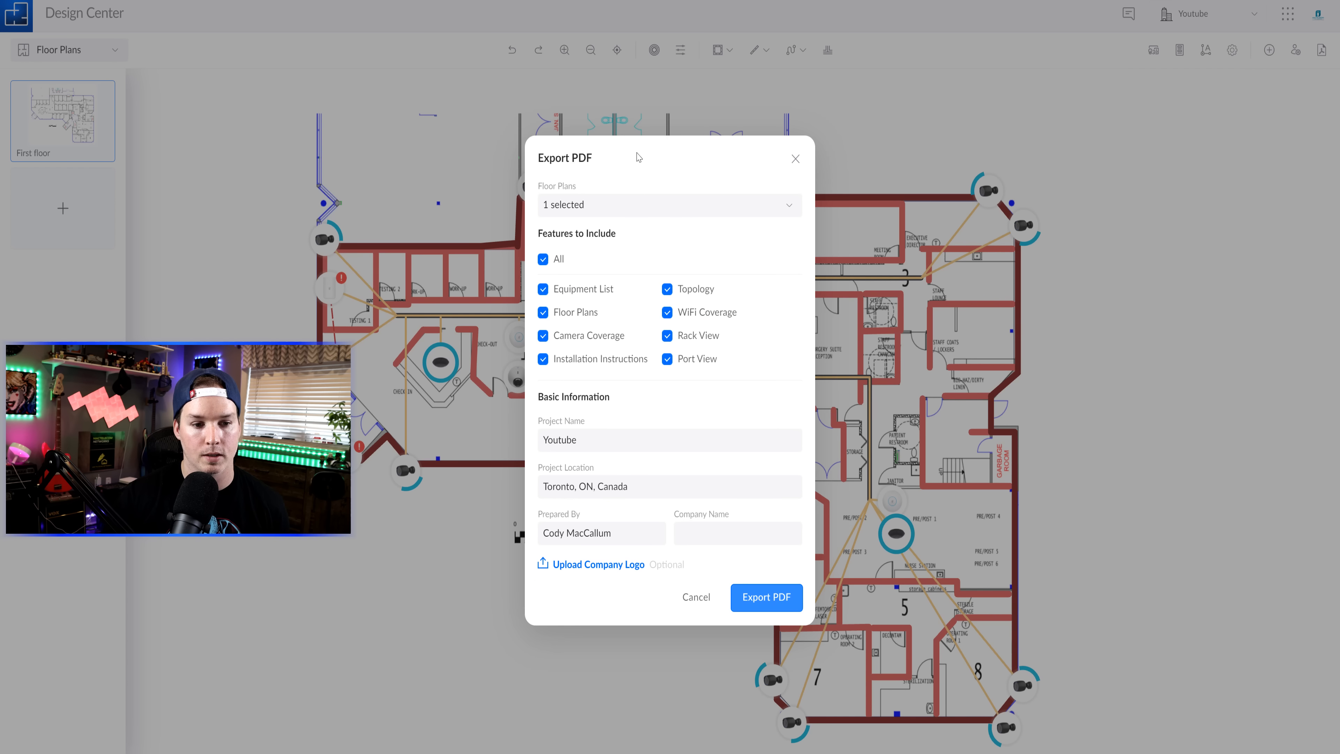
left_click(667, 316)
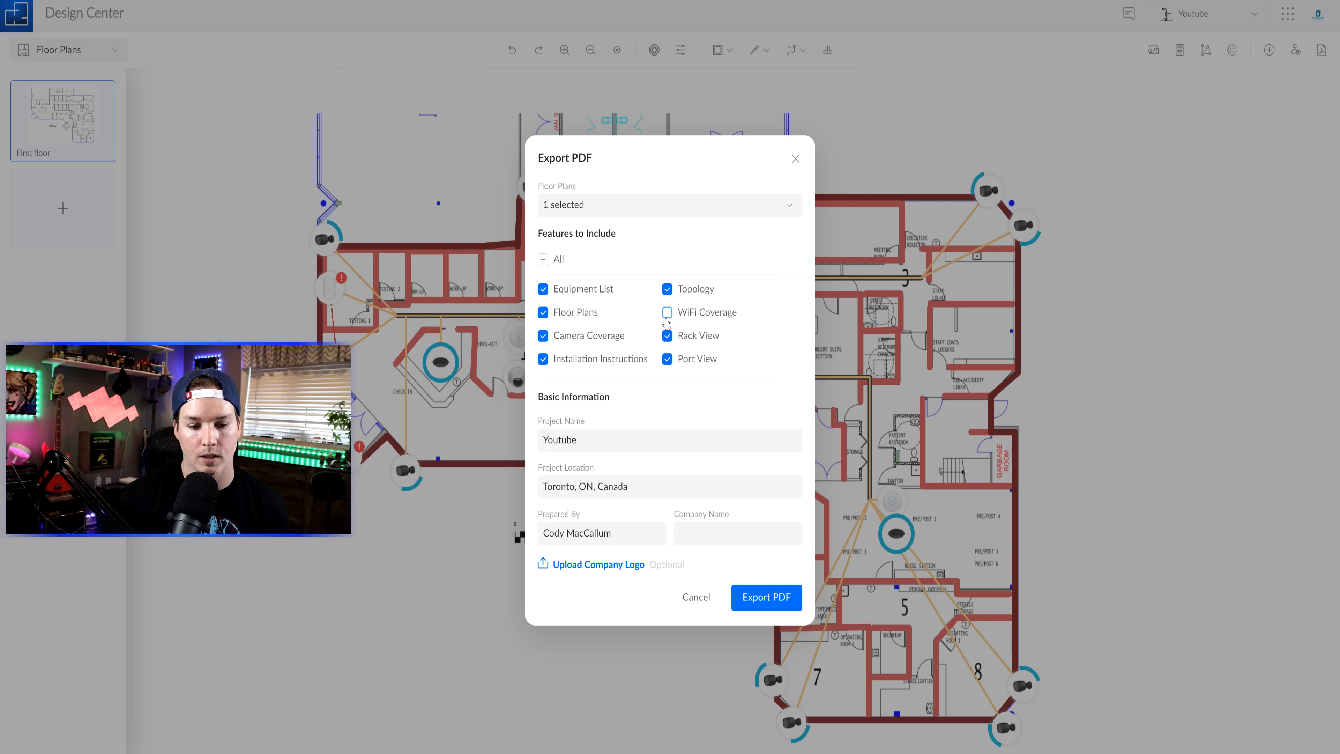